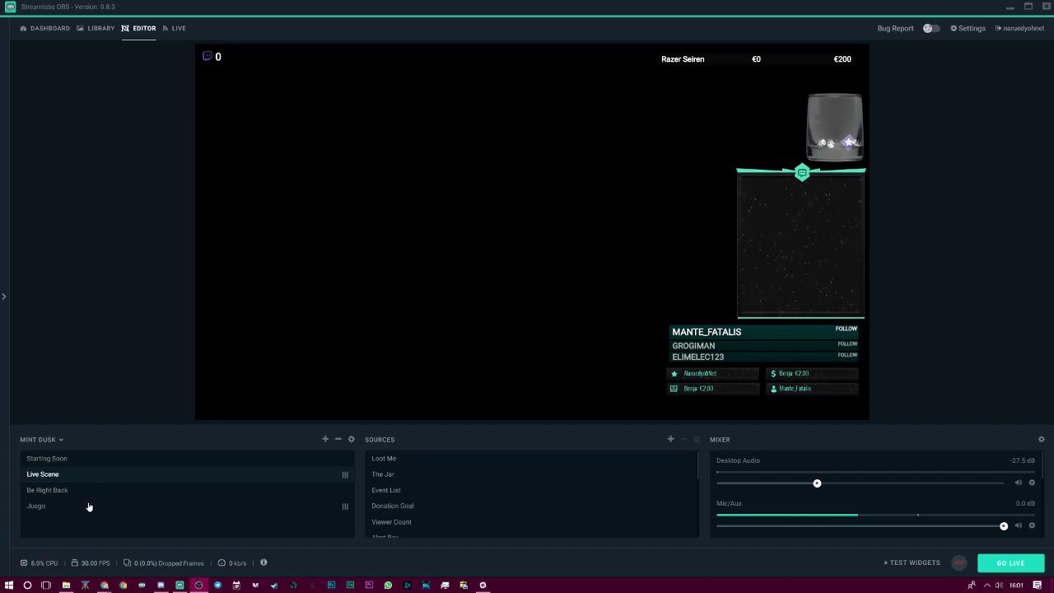
# Step: Preview the Starting Soon and Be Right Back scenes, and return to the Live Scene
pyautogui.click(65, 464)
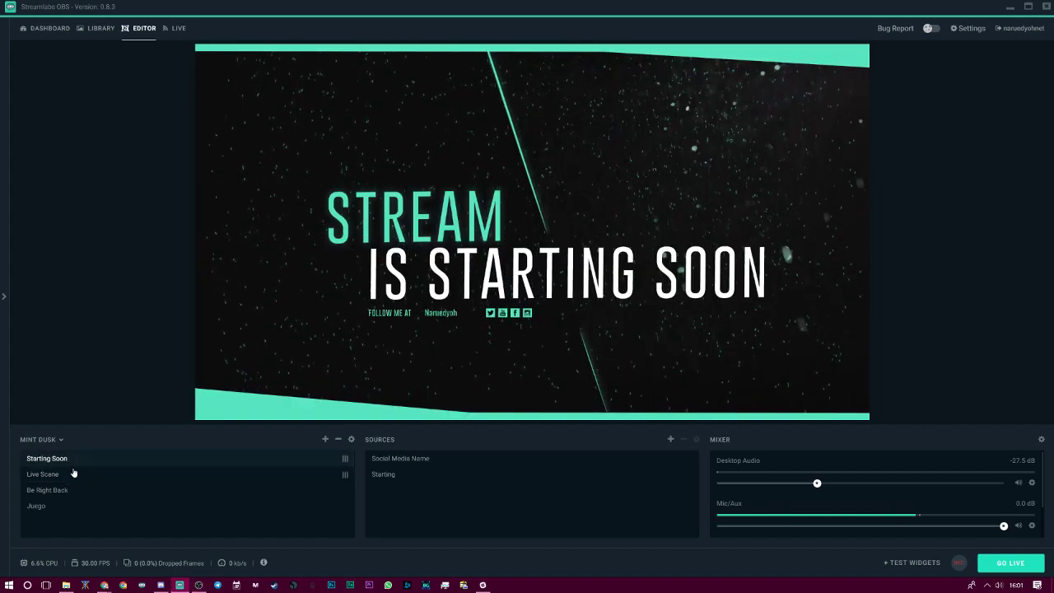
pyautogui.click(72, 474)
pyautogui.click(76, 491)
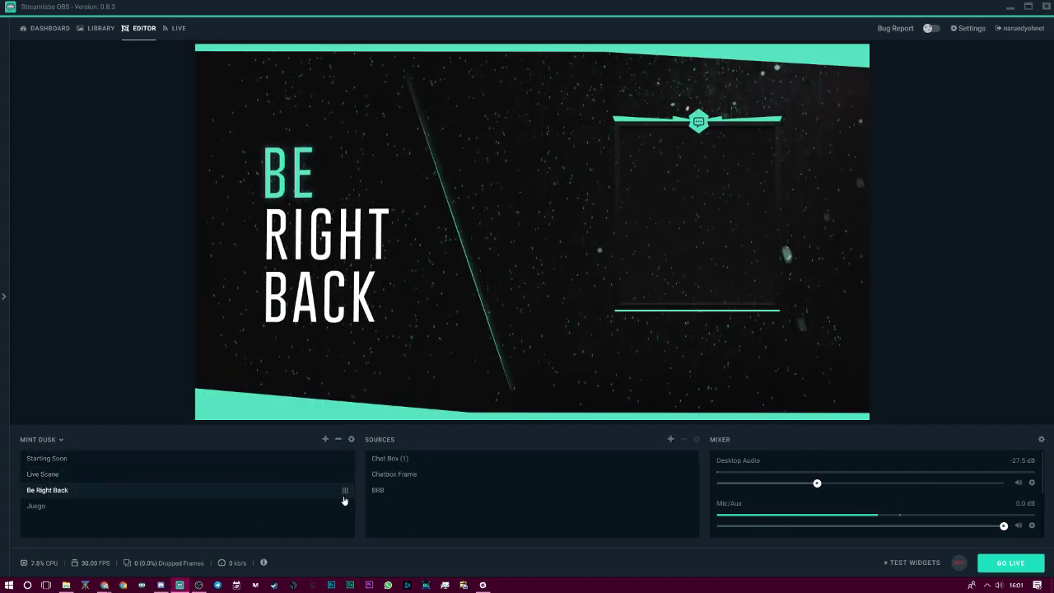
pyautogui.click(184, 481)
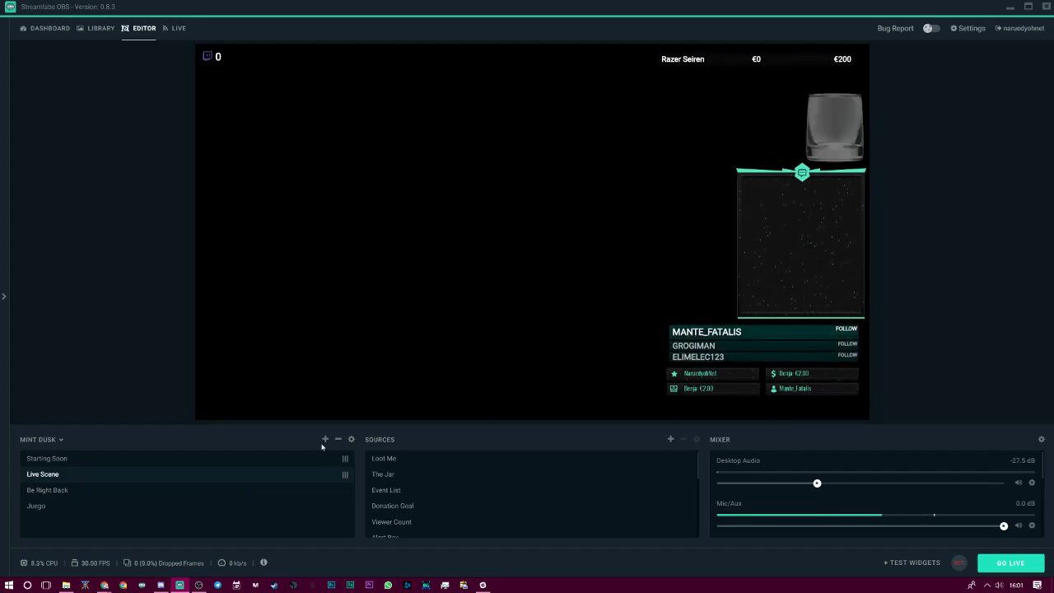
# Step: Examine where the Live Scene's sources sit on the canvas, including Webcam, Juego, Chatbox Frame and Chat Box
pyautogui.scroll(-5, 409, 512)
pyautogui.scroll(-1, 409, 512)
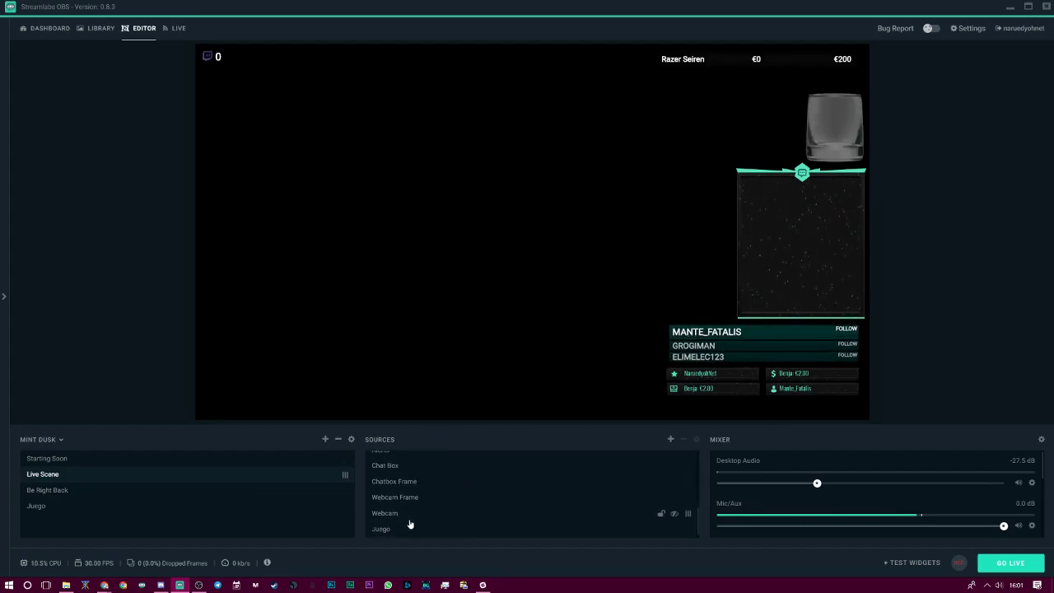
pyautogui.click(397, 514)
pyautogui.click(395, 530)
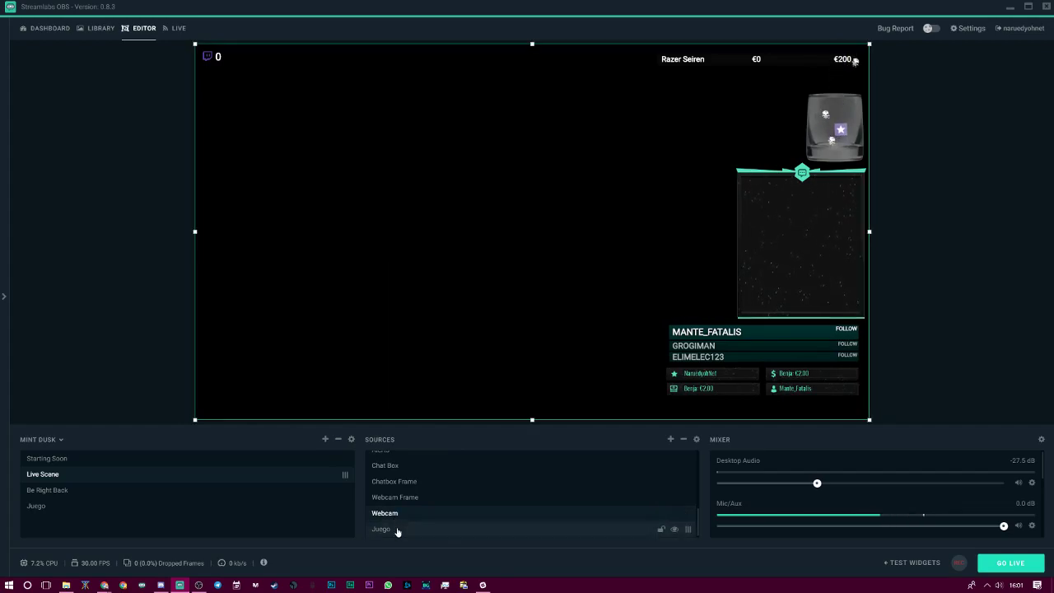
pyautogui.click(395, 512)
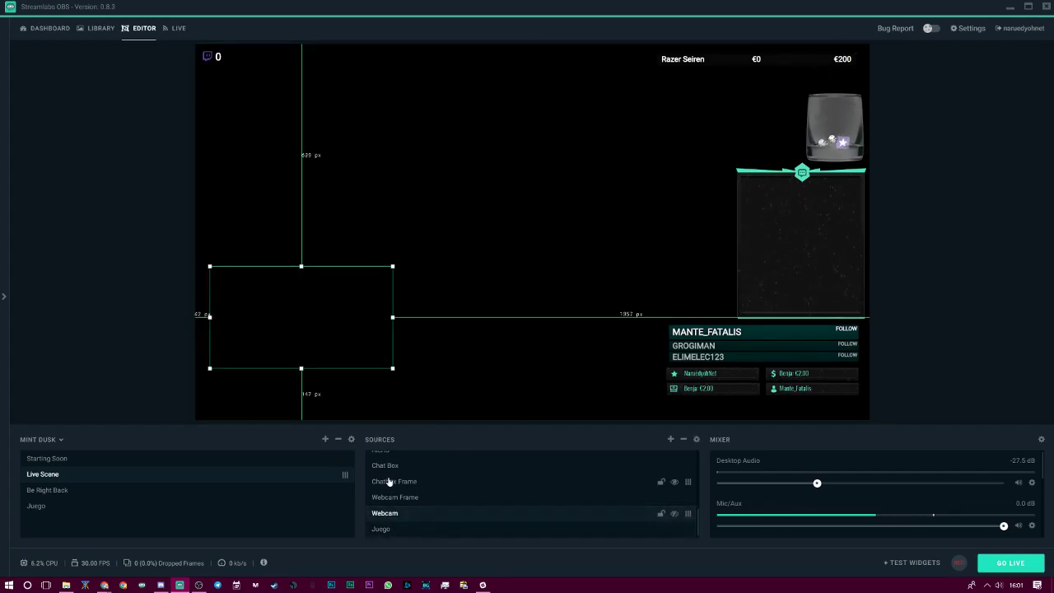
pyautogui.click(390, 481)
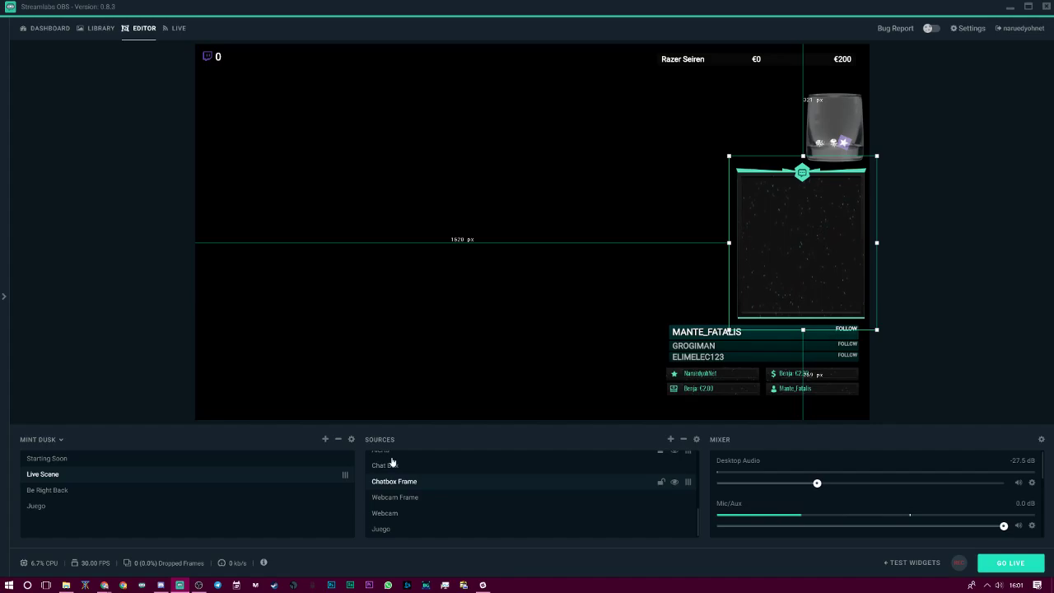
pyautogui.scroll(3, 401, 492)
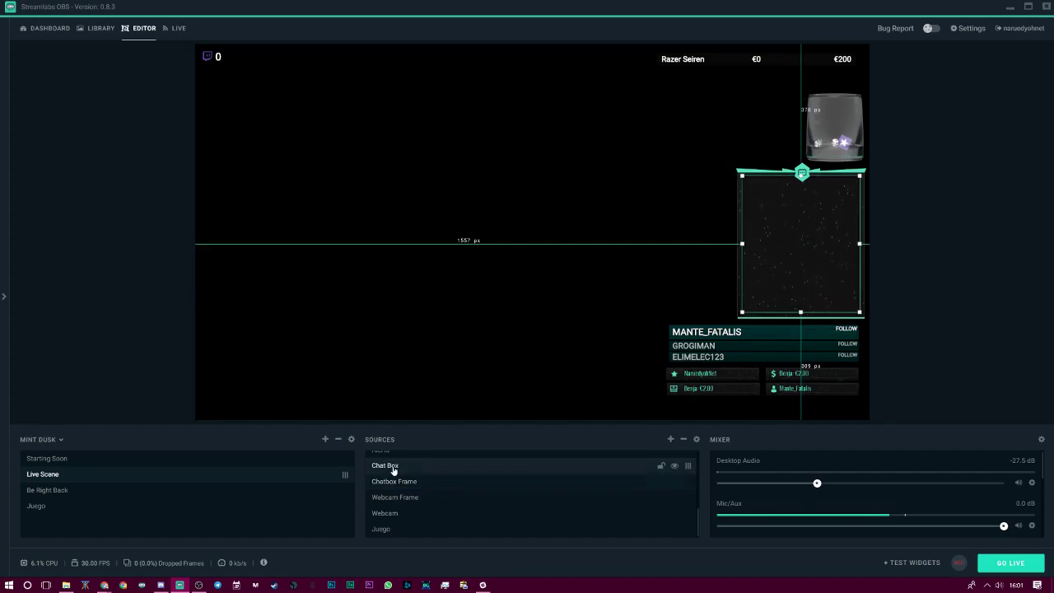
pyautogui.click(394, 504)
pyautogui.click(388, 488)
pyautogui.scroll(3, 387, 477)
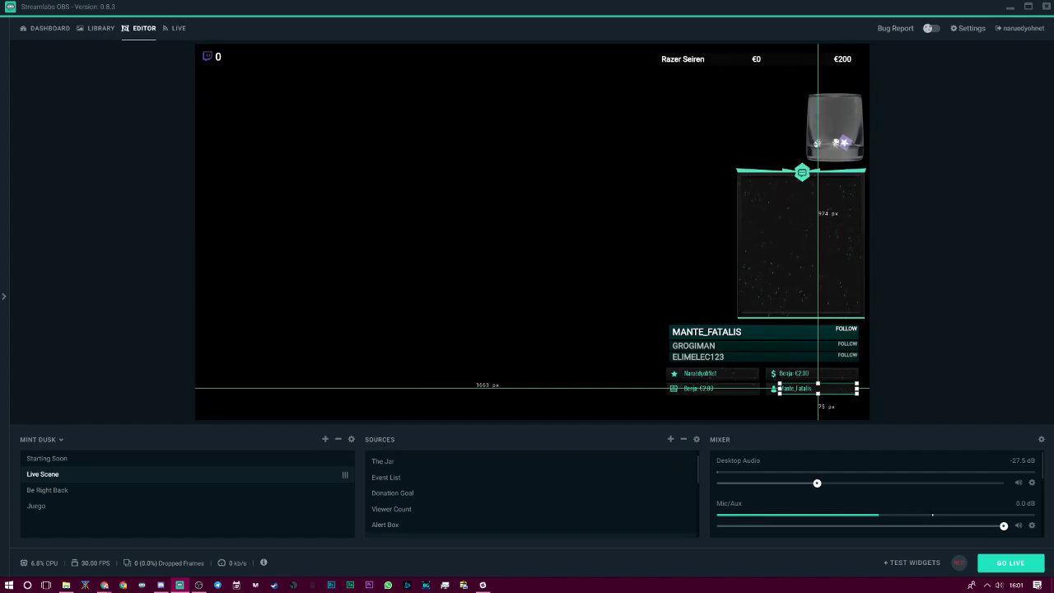
pyautogui.scroll(2, 390, 490)
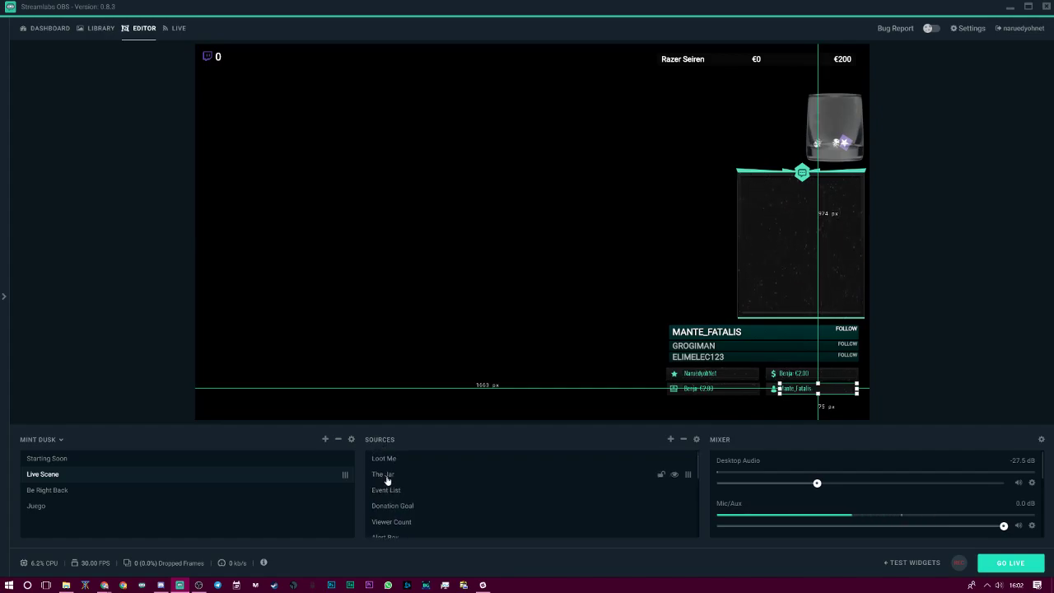
# Step: View the standard and widget source types that can be added to the Live Scene, and close the dialog without adding one
pyautogui.scroll(-5, 400, 487)
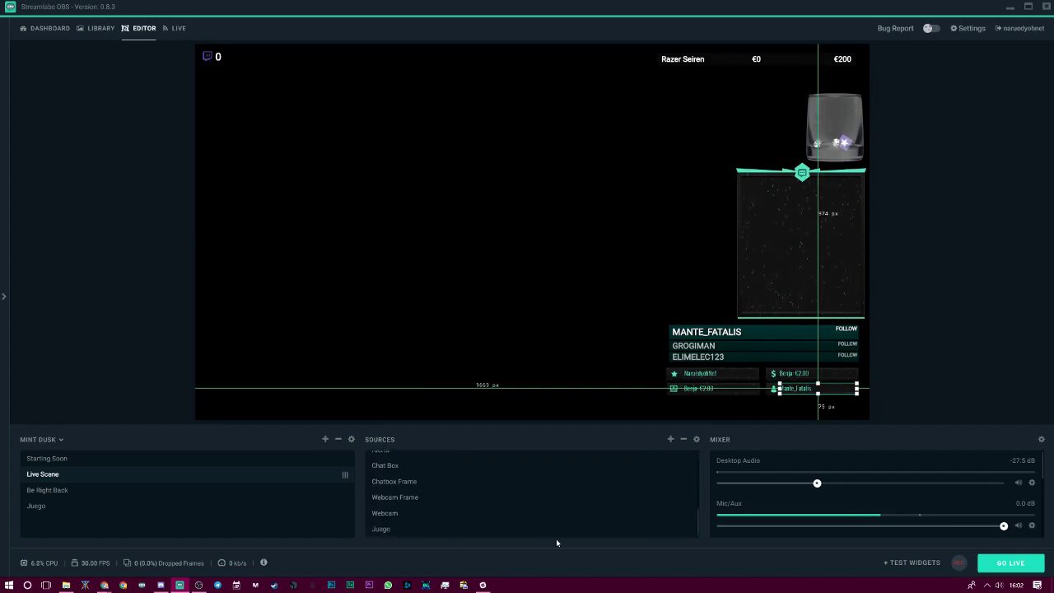
pyautogui.click(670, 439)
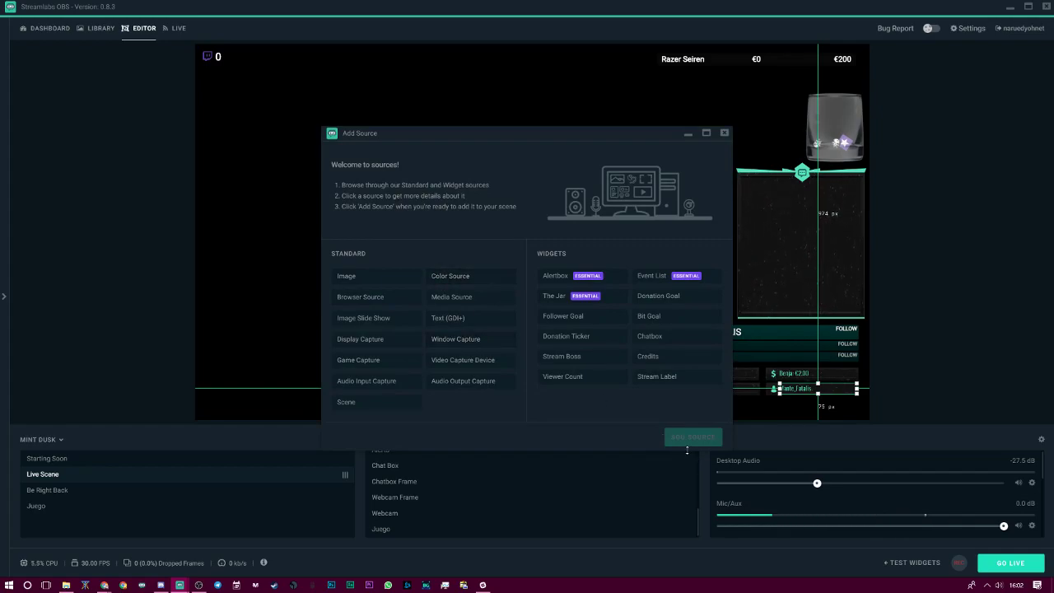
pyautogui.click(725, 132)
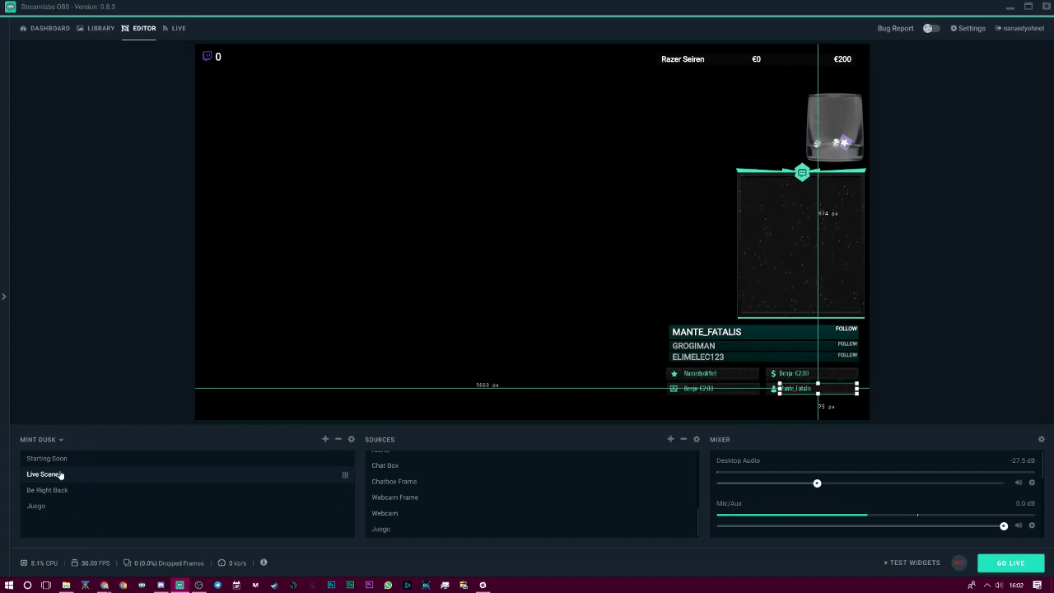
# Step: Open the Base Stream scene collection to view its scenes and sources, and return to the Mint Dusk collection
pyautogui.click(53, 439)
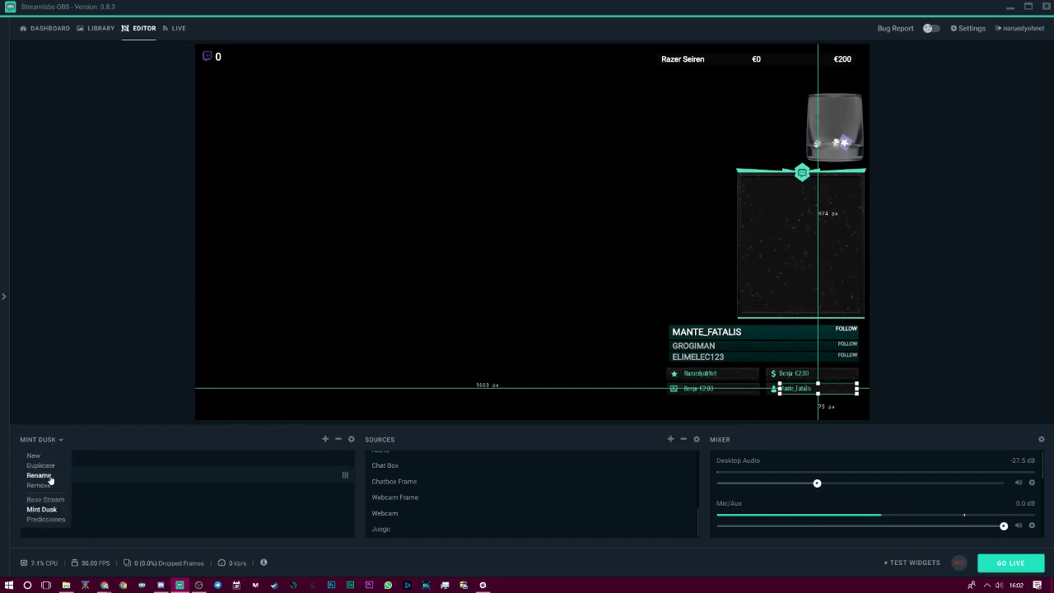
pyautogui.click(41, 501)
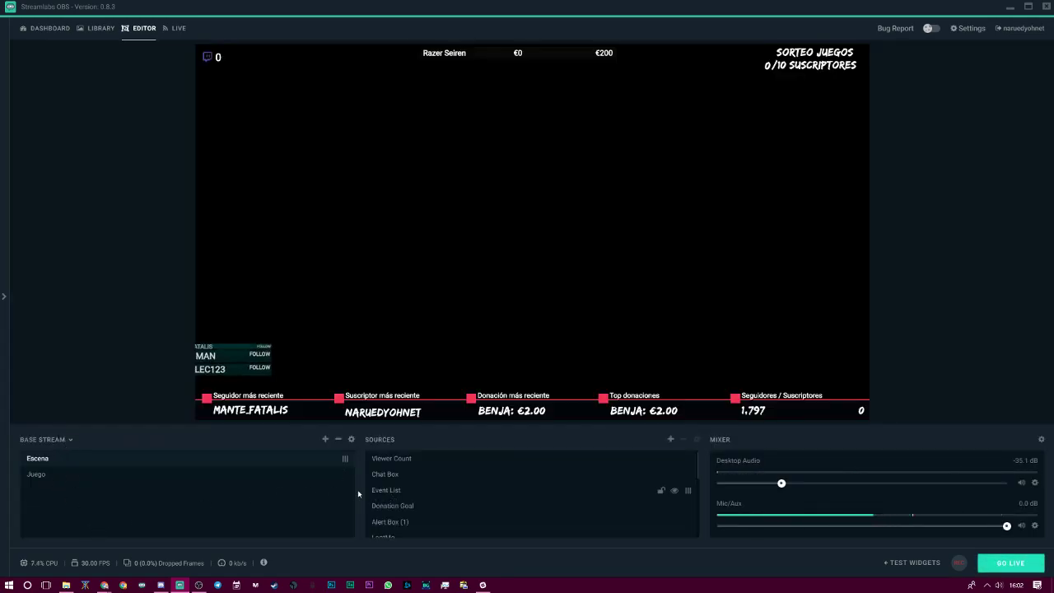
pyautogui.click(70, 442)
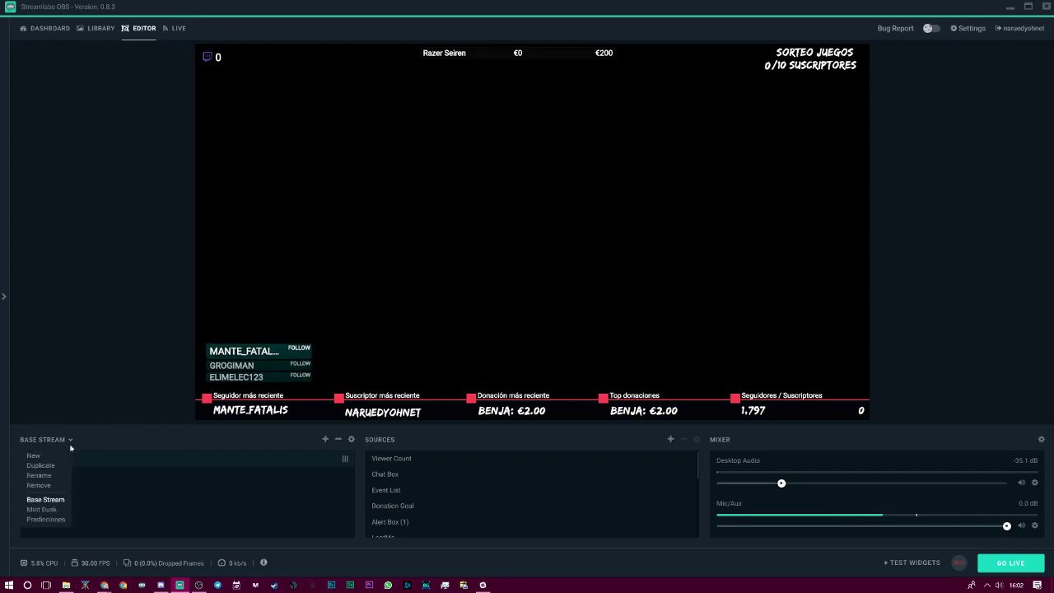
pyautogui.click(46, 517)
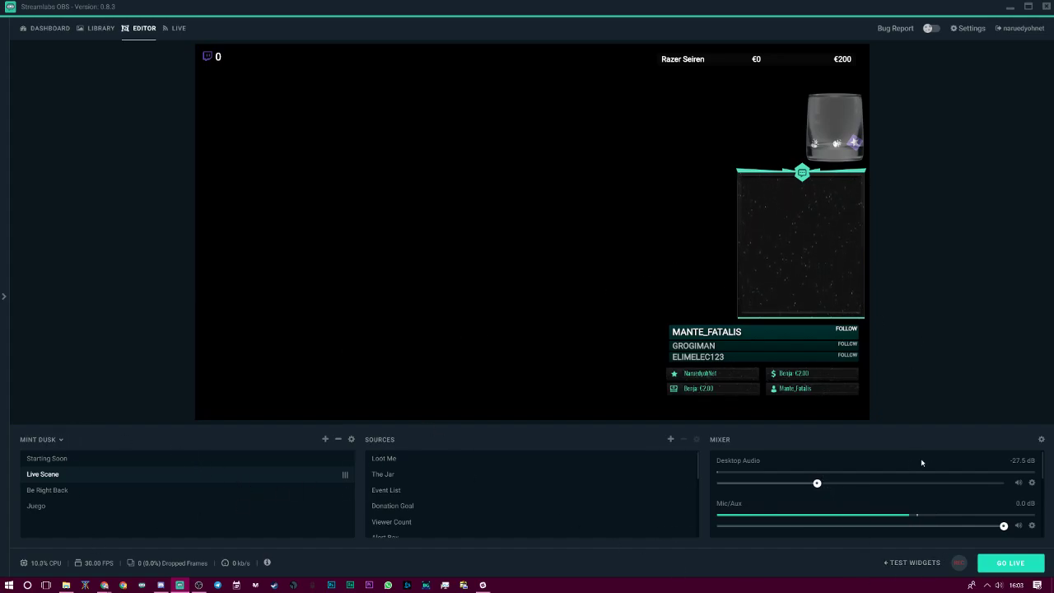
# Step: Add a new Stream Label source named Text (GDI+) to the Live Scene
pyautogui.scroll(-2, 487, 490)
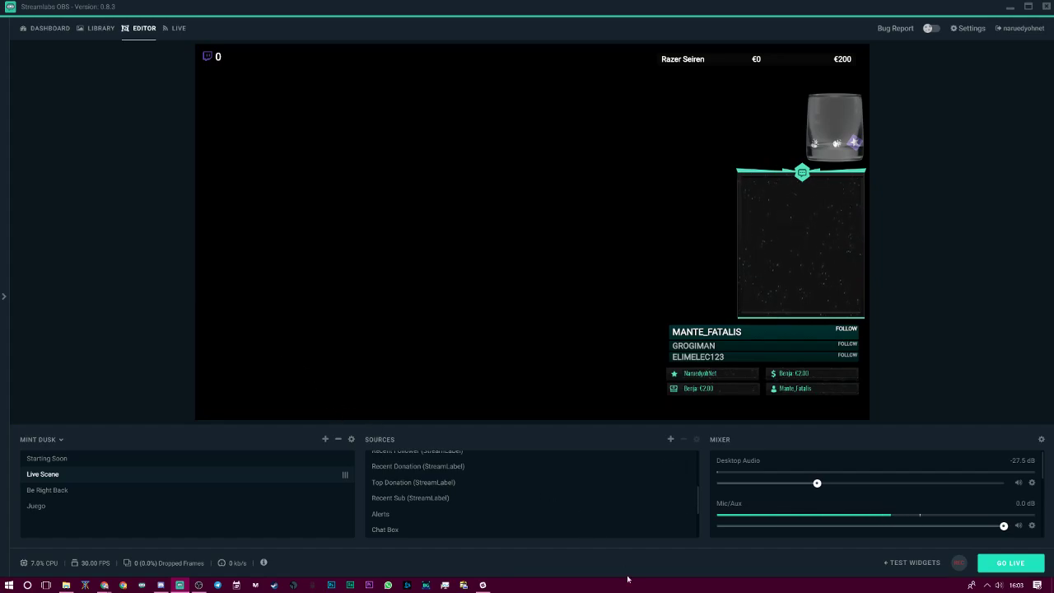
pyautogui.click(670, 439)
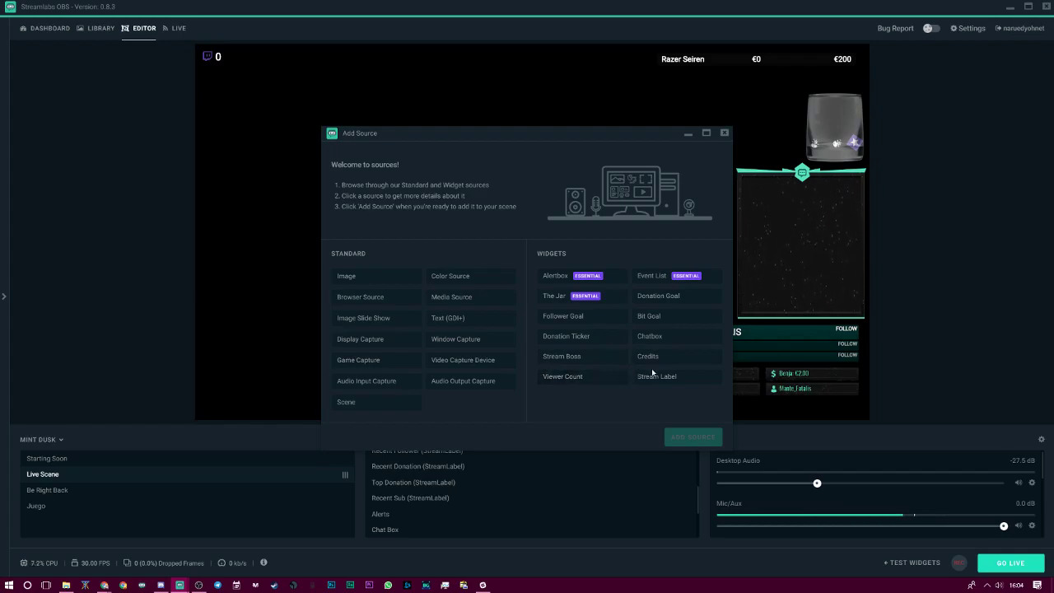
pyautogui.click(666, 378)
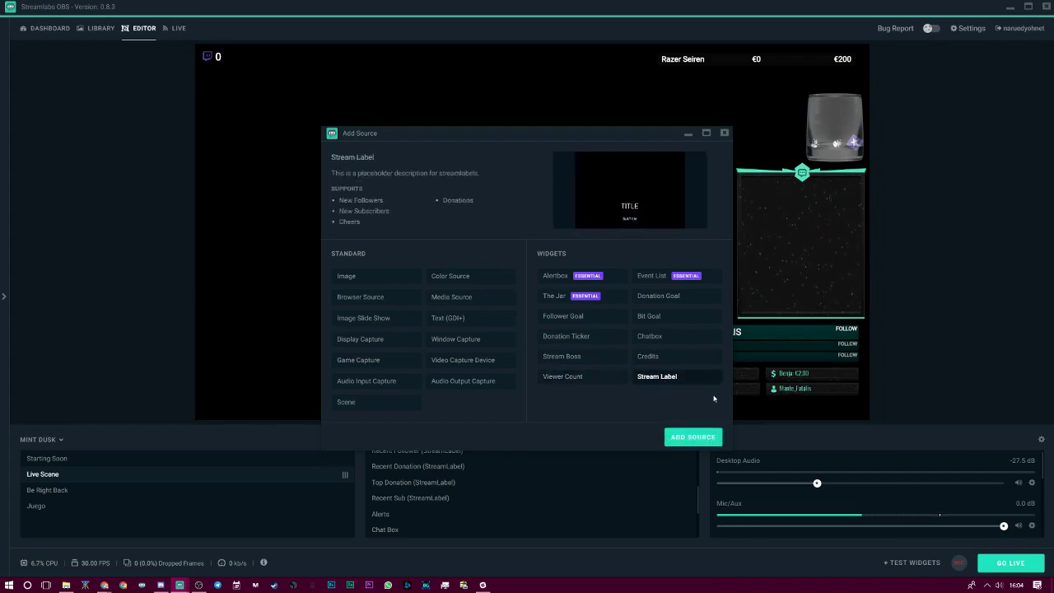
pyautogui.click(690, 438)
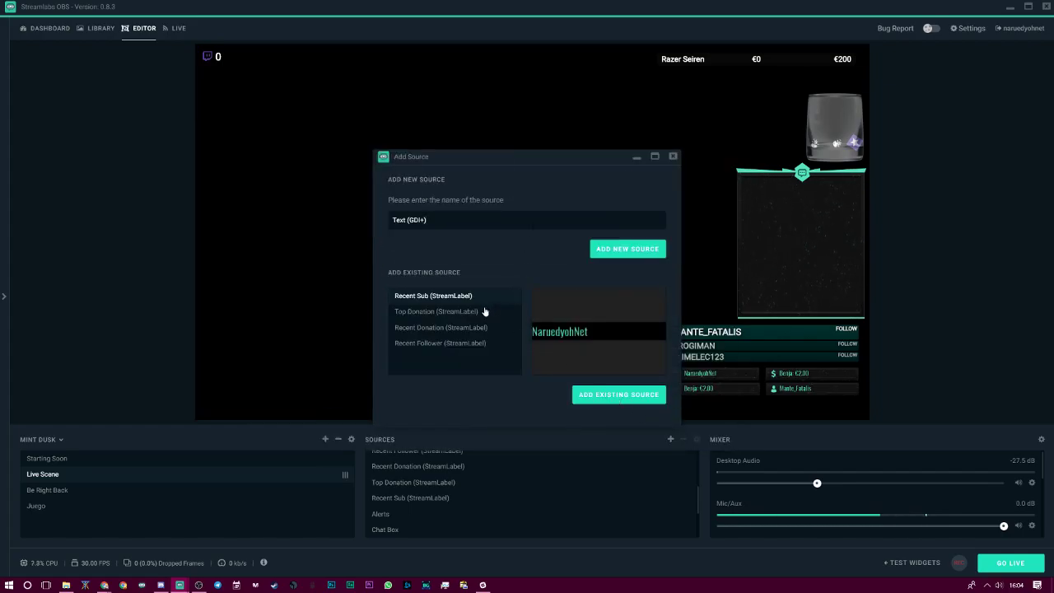
pyautogui.click(449, 328)
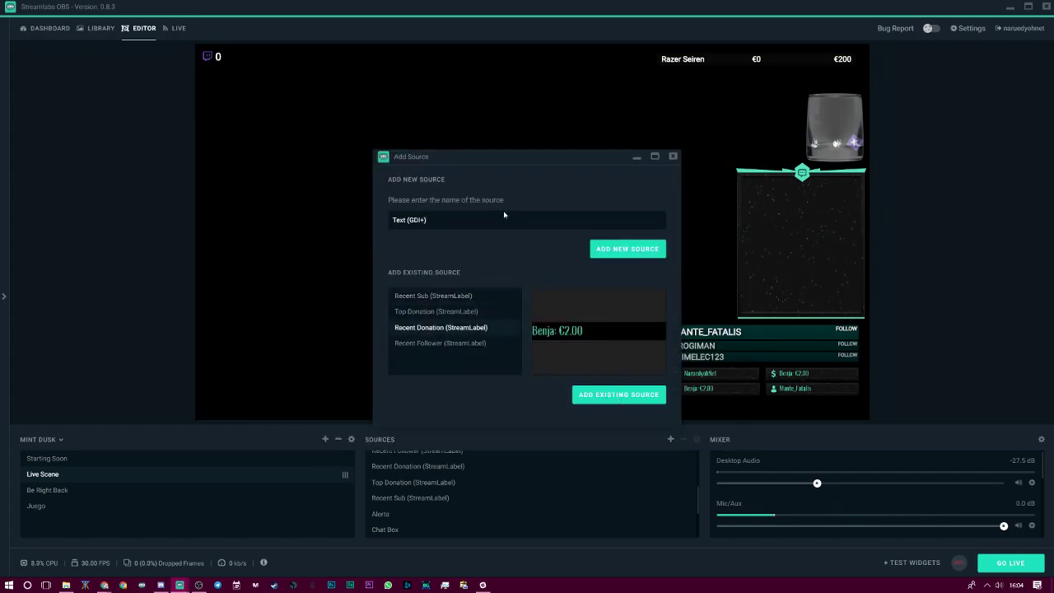
pyautogui.click(645, 255)
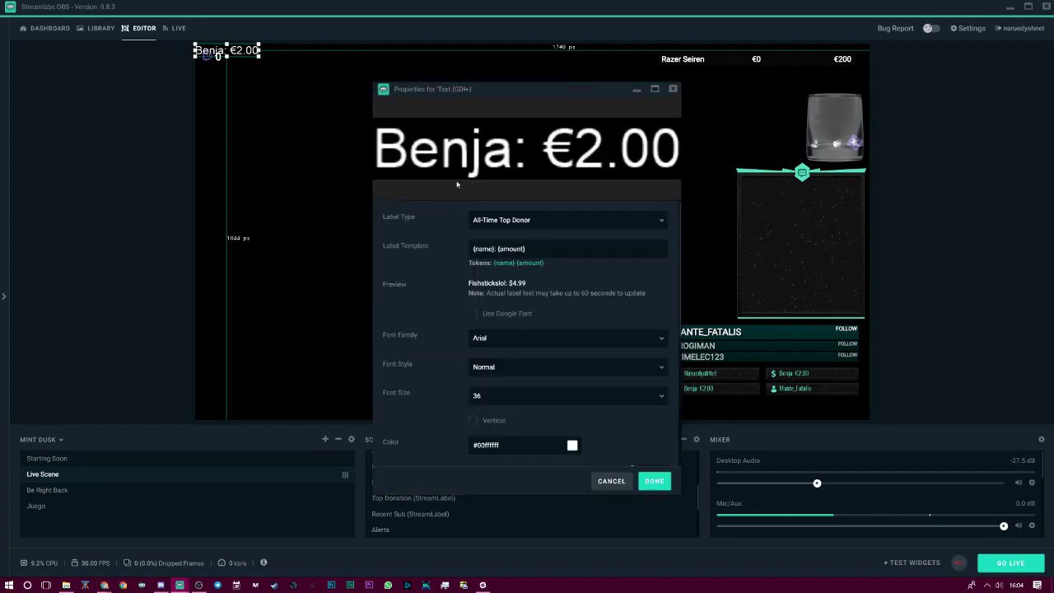
# Step: Examine the label types offered for the new Stream Label, and cancel its properties without choosing one
pyautogui.click(565, 221)
pyautogui.scroll(-4, 572, 282)
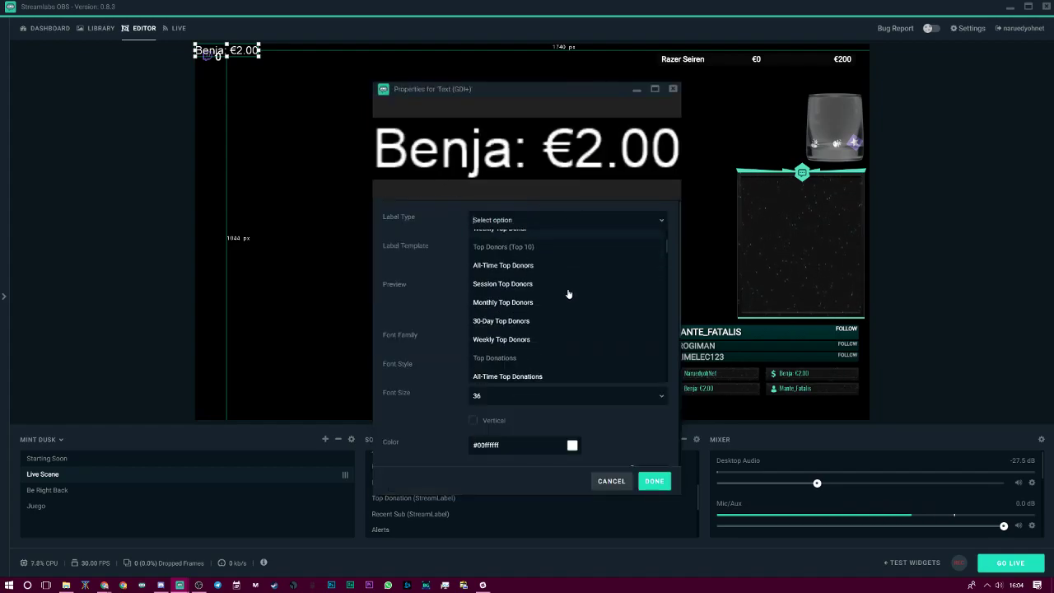
pyautogui.scroll(-3, 517, 319)
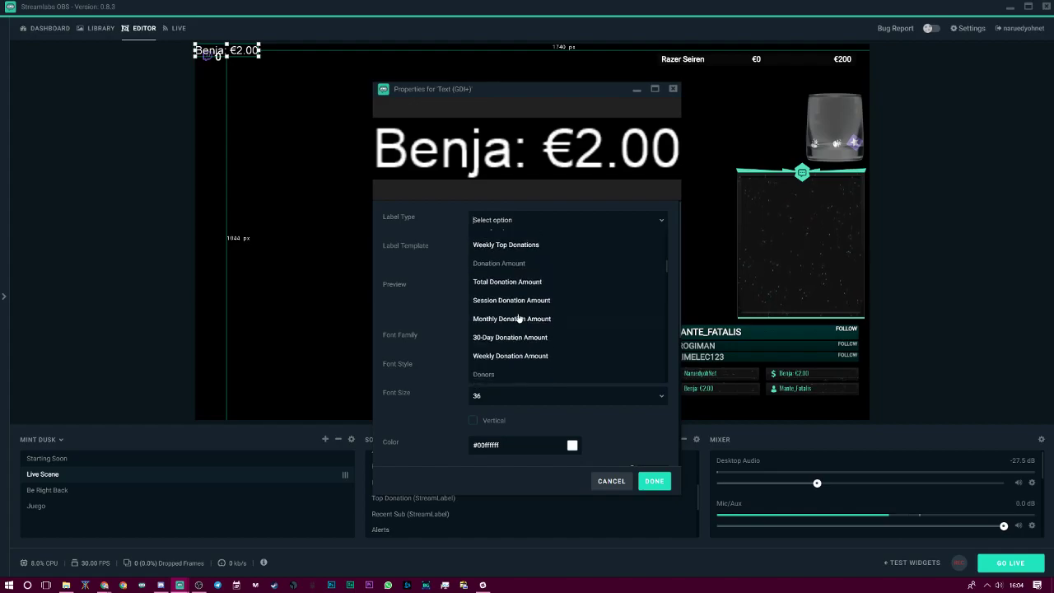
pyautogui.scroll(-3, 513, 267)
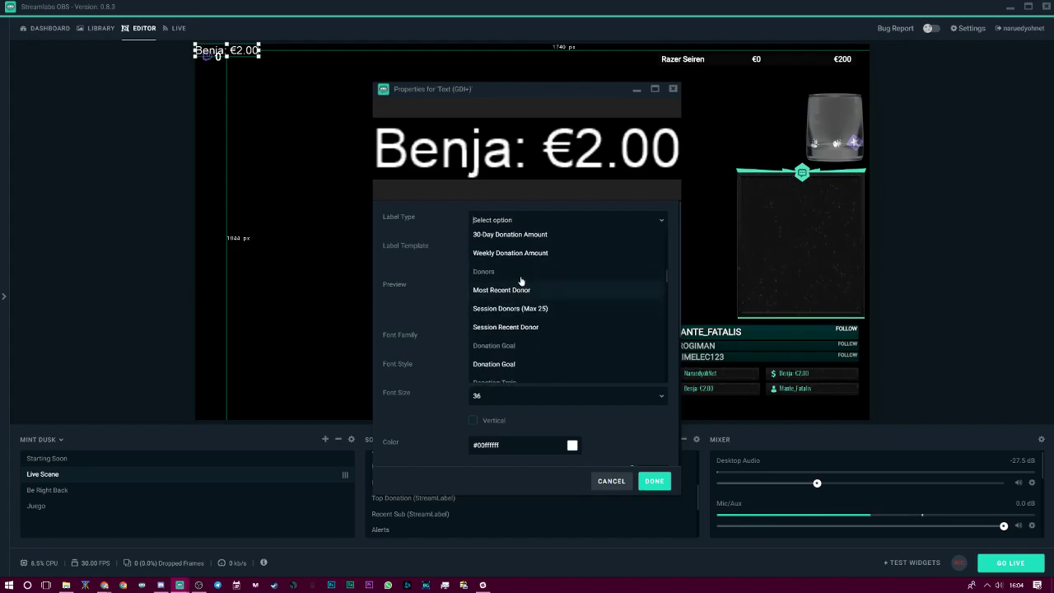
pyautogui.scroll(-6, 532, 283)
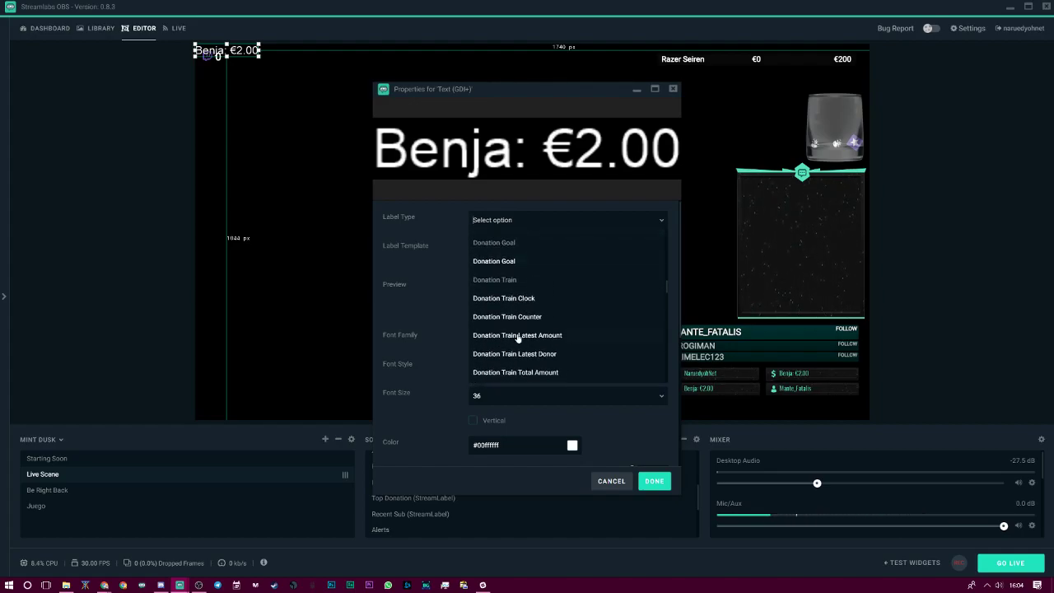
pyautogui.scroll(-3, 552, 336)
pyautogui.click(617, 481)
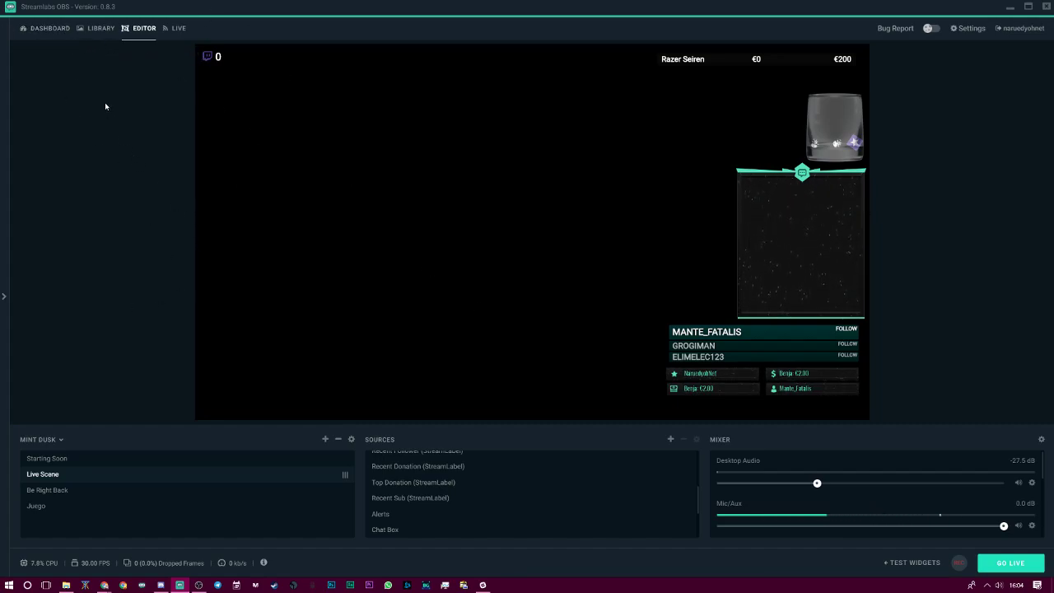
pyautogui.click(170, 31)
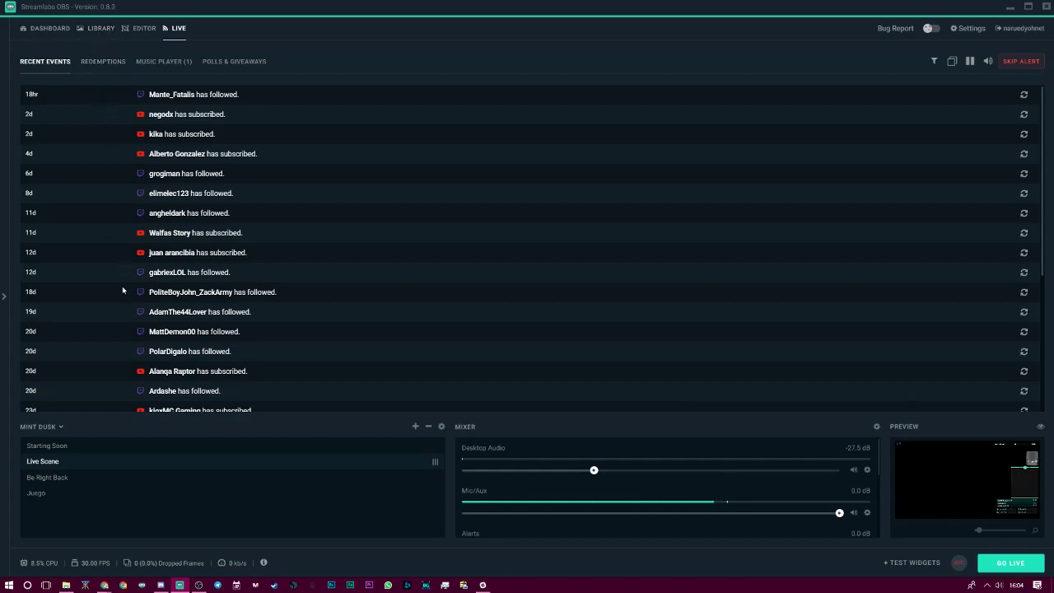
pyautogui.click(70, 36)
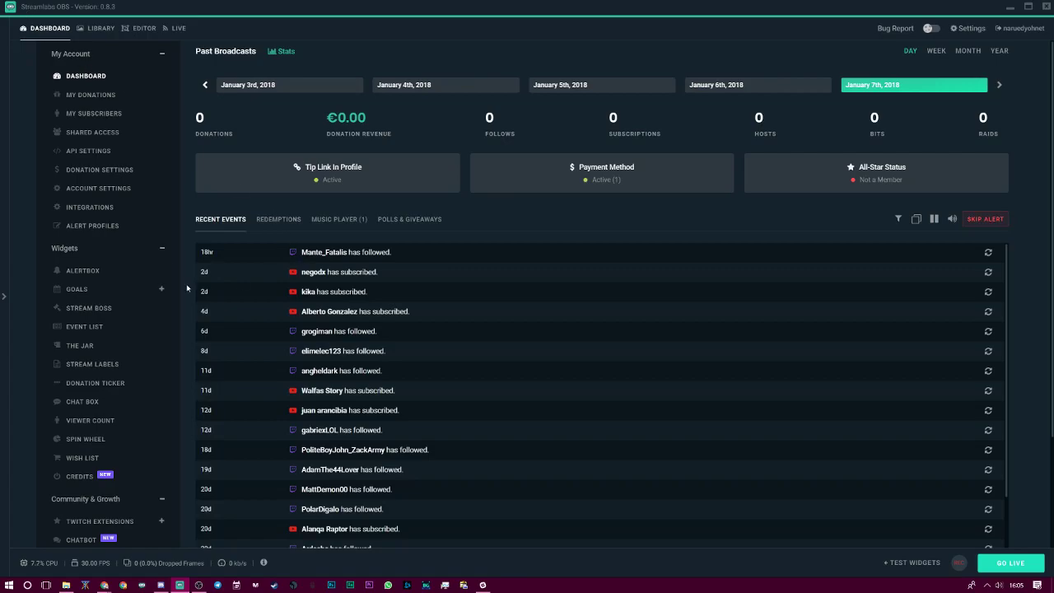
pyautogui.scroll(-3, 117, 227)
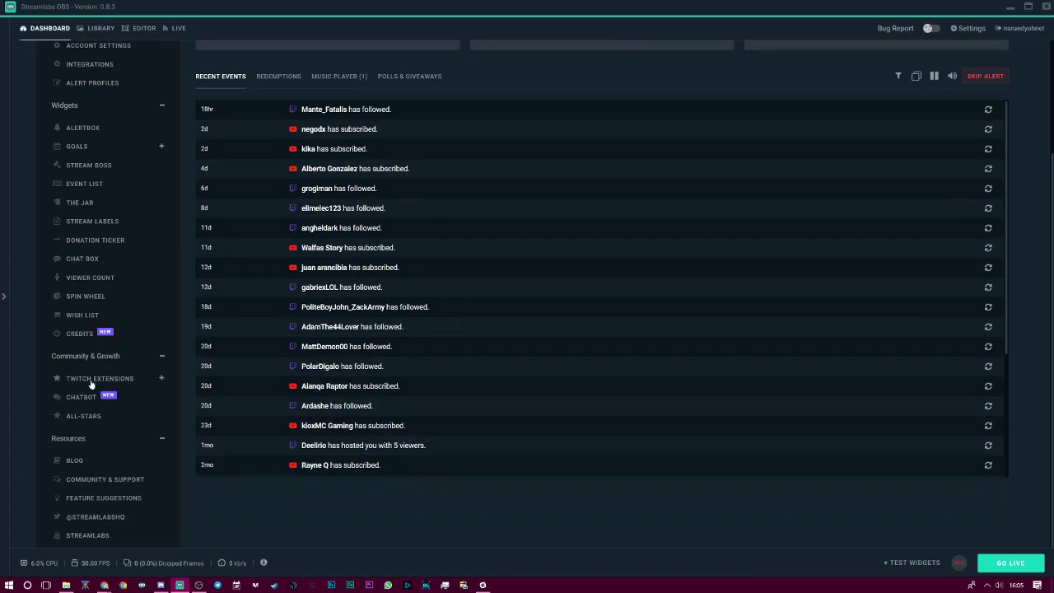
pyautogui.scroll(3, 80, 246)
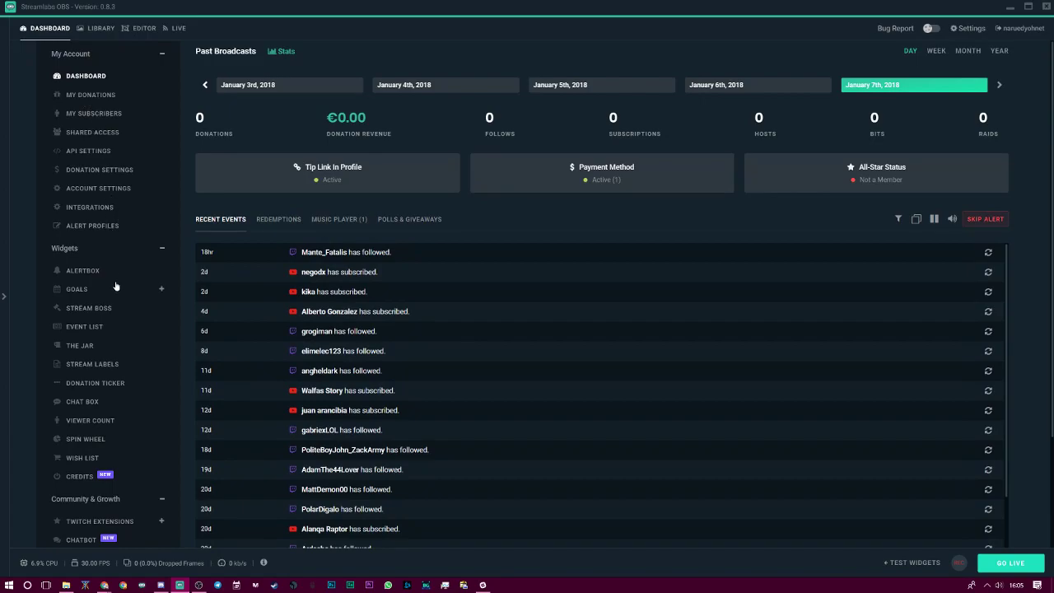
# Step: View the settings of the Credits widget and the Spin Wheel widget
pyautogui.scroll(-2, 86, 272)
pyautogui.click(82, 373)
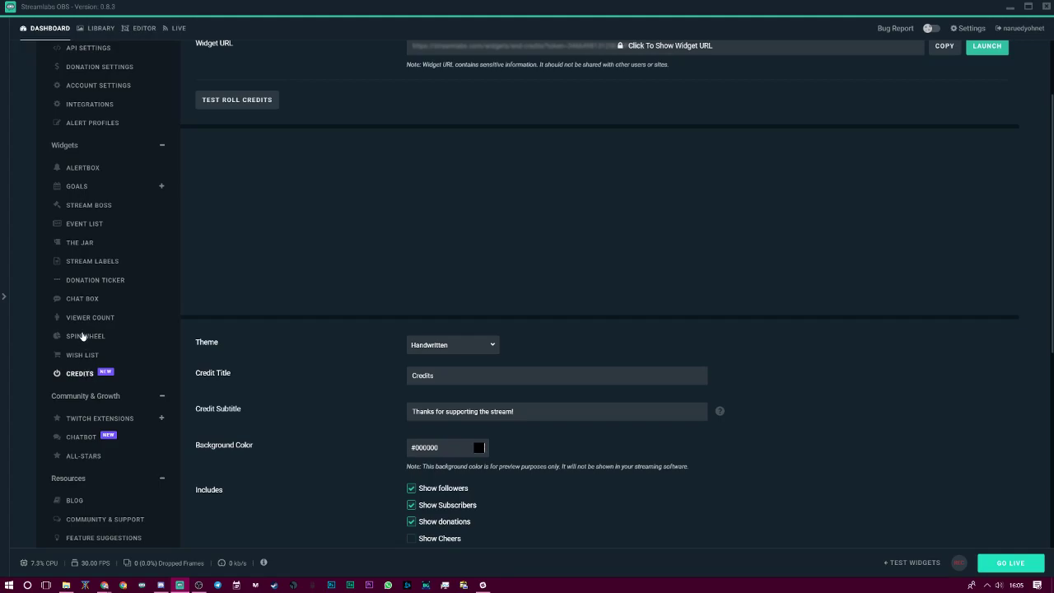
pyautogui.click(83, 336)
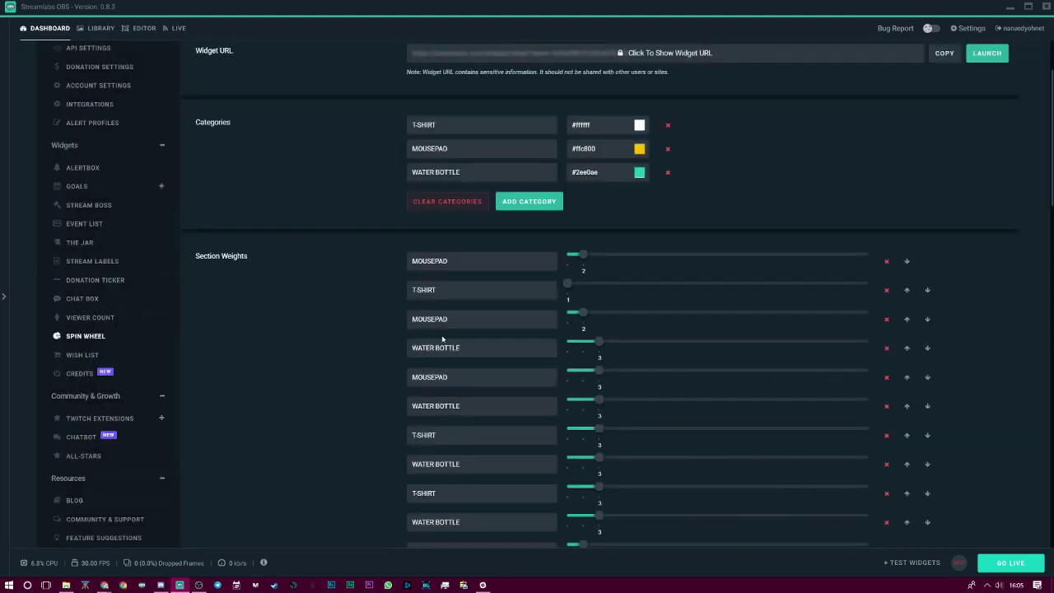
pyautogui.scroll(2, 438, 336)
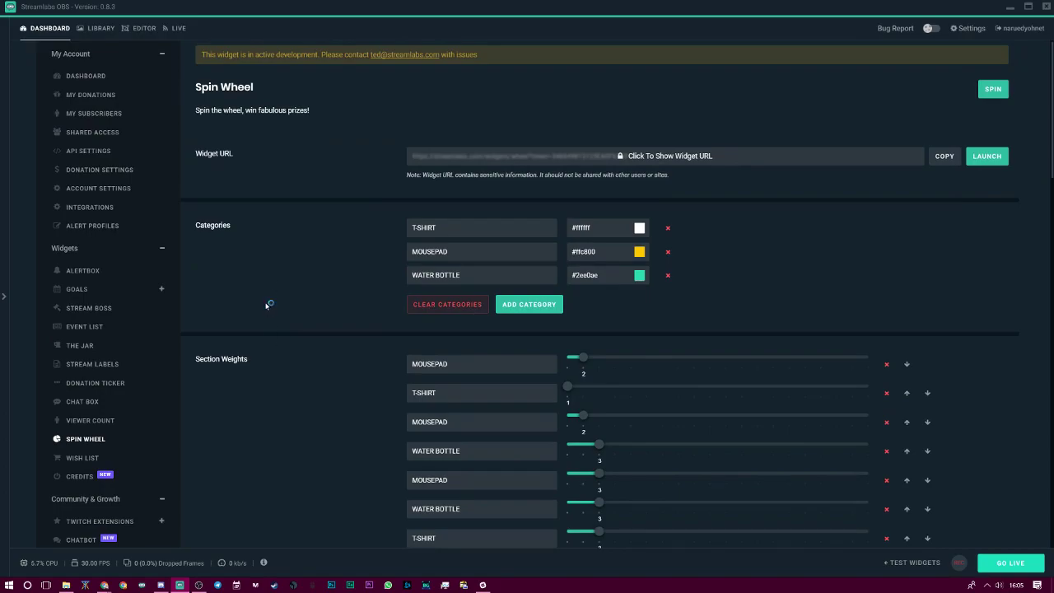
# Step: View the settings of The Jar widget, including its enabled events, jar images and text options
pyautogui.click(73, 297)
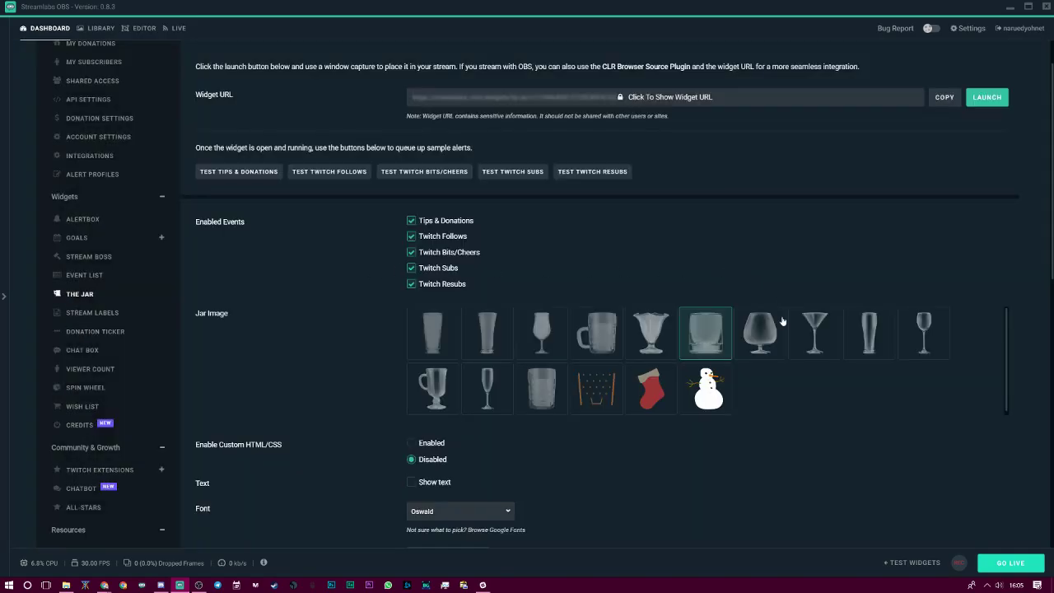
pyautogui.scroll(-2, 132, 323)
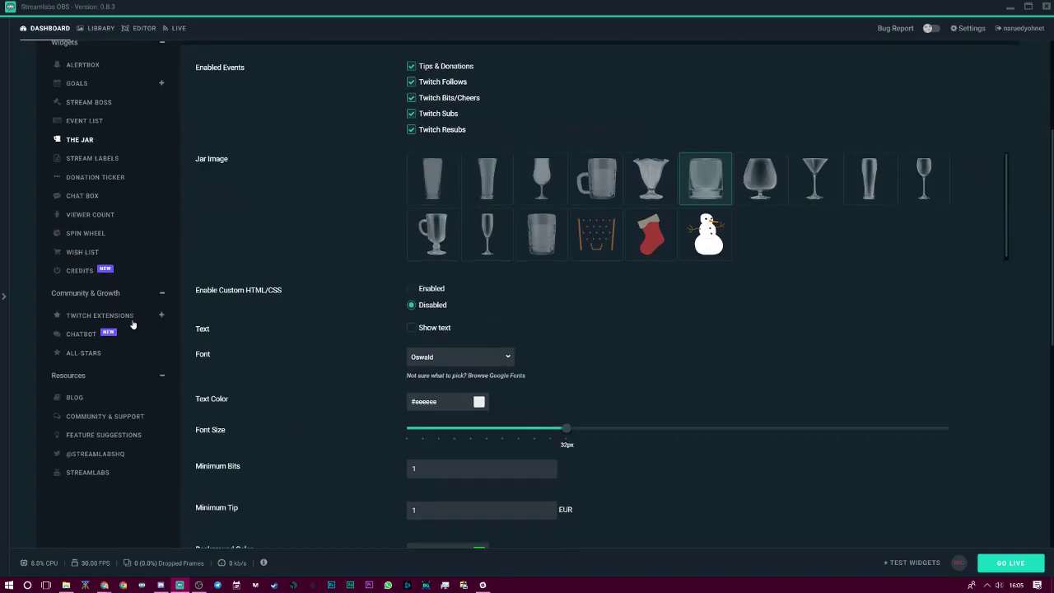
pyautogui.scroll(2, 126, 331)
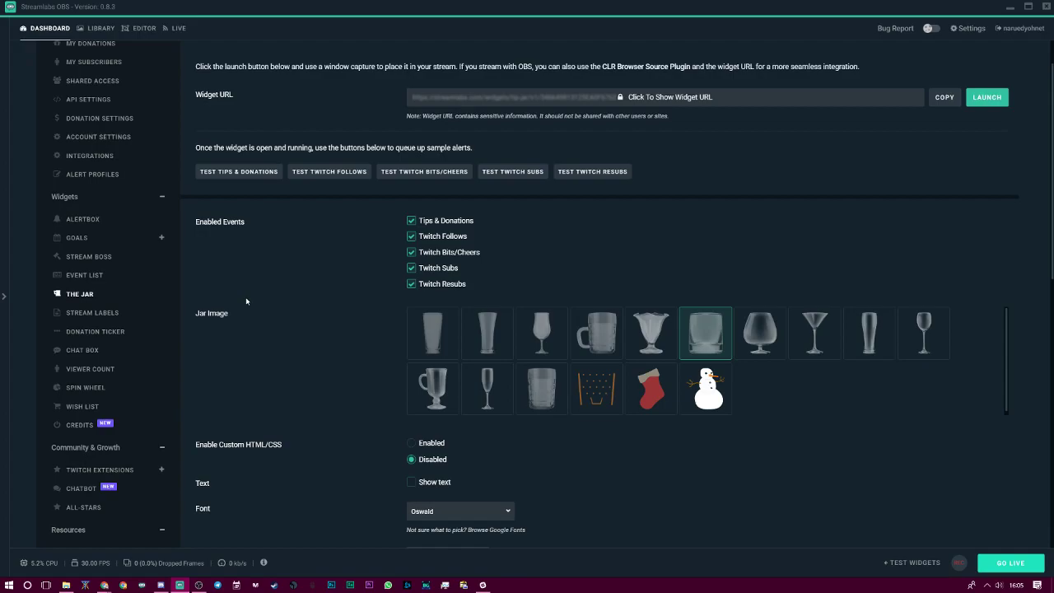
# Step: Search the overlay library by name for "PLayerunkonmews", and clear the search
pyautogui.click(83, 33)
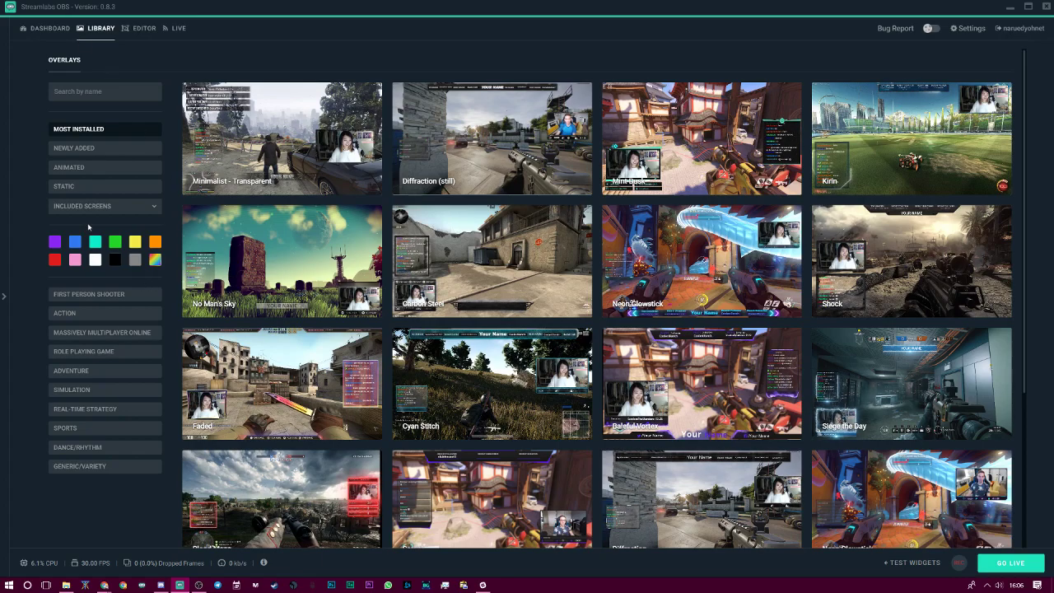
pyautogui.click(92, 92)
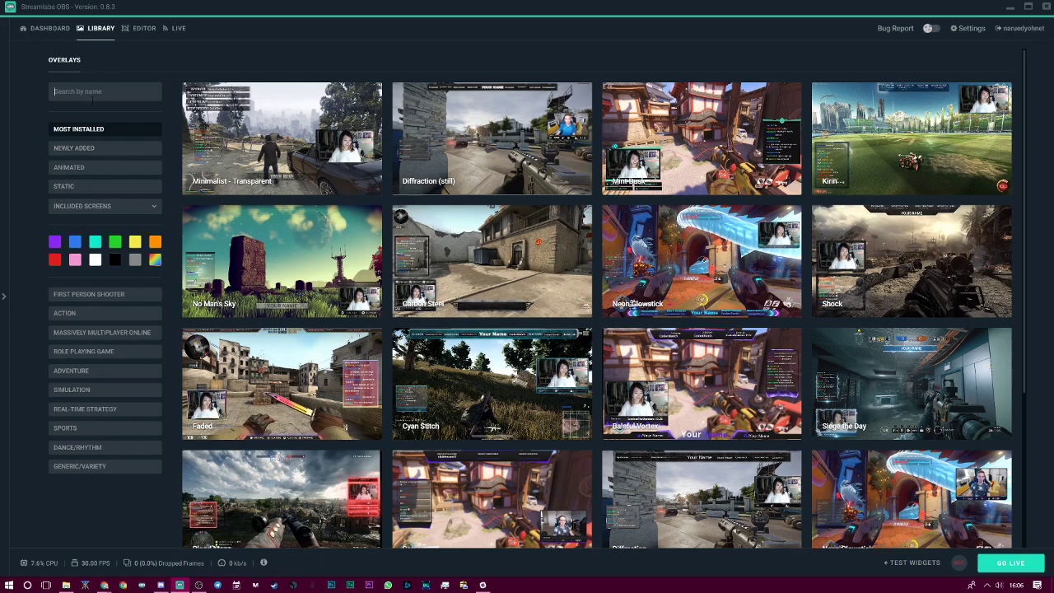
pyautogui.write('PUBG')
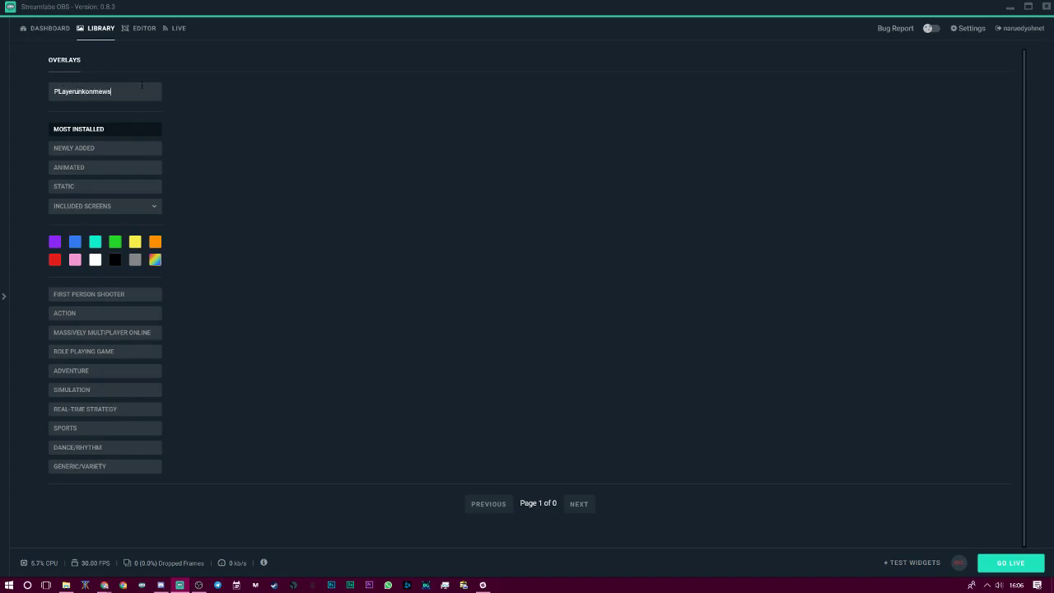
pyautogui.hotkey('ctrl', 'a')
pyautogui.press('BackSpace')
pyautogui.hotkey('ctrl', 'a')
pyautogui.press('BackSpace')
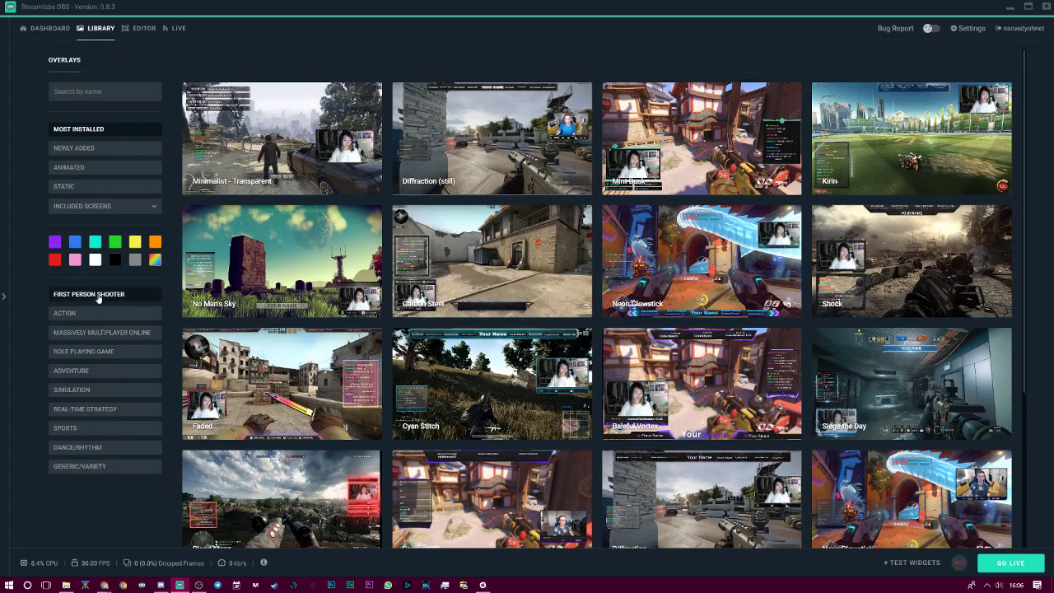
# Step: Filter the overlays to the First Person Shooter category and browse the first page of designs
pyautogui.click(96, 295)
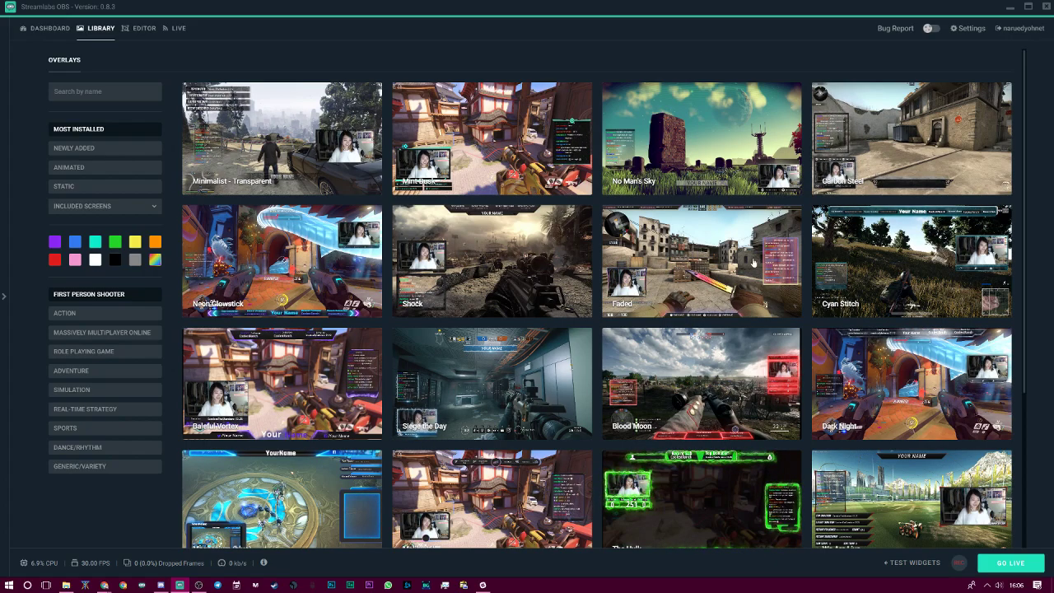
pyautogui.scroll(-3, 689, 254)
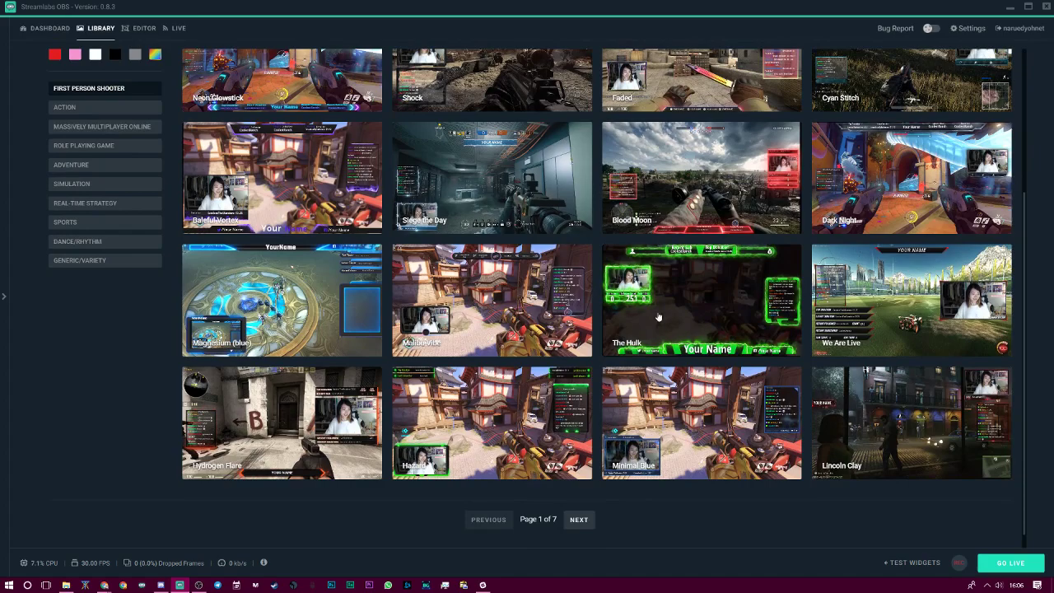
pyautogui.scroll(3, 132, 121)
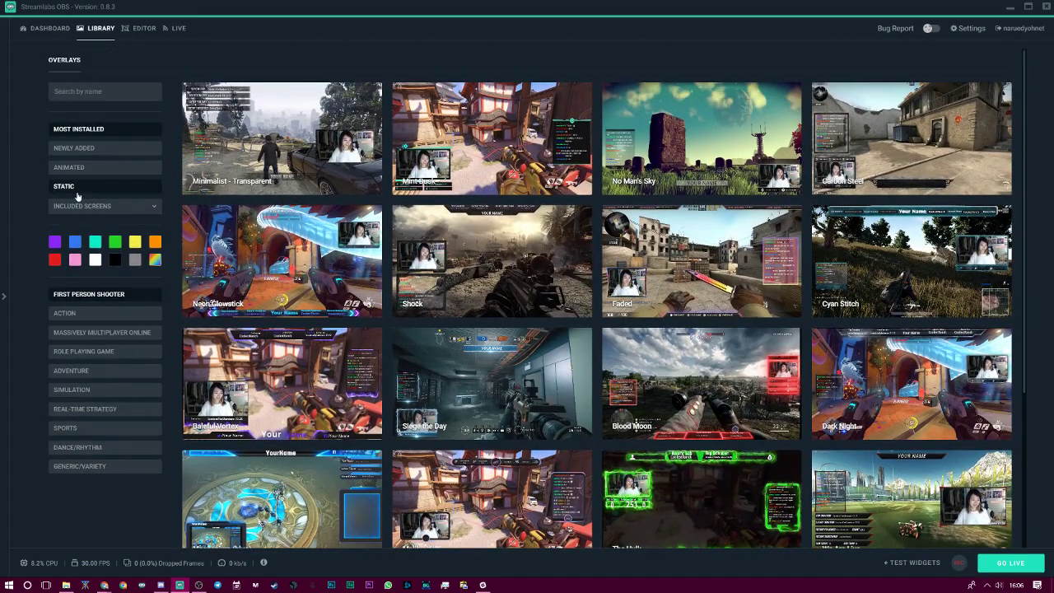
# Step: Try the Static filter on the First Person Shooter overlays, and filter them by Animated instead
pyautogui.click(77, 195)
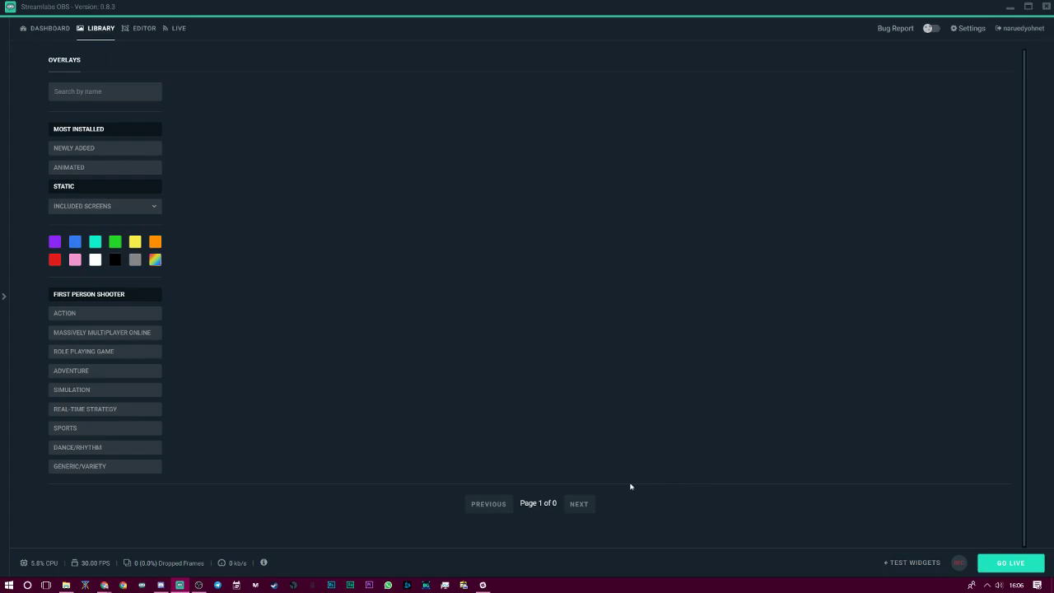
pyautogui.click(89, 190)
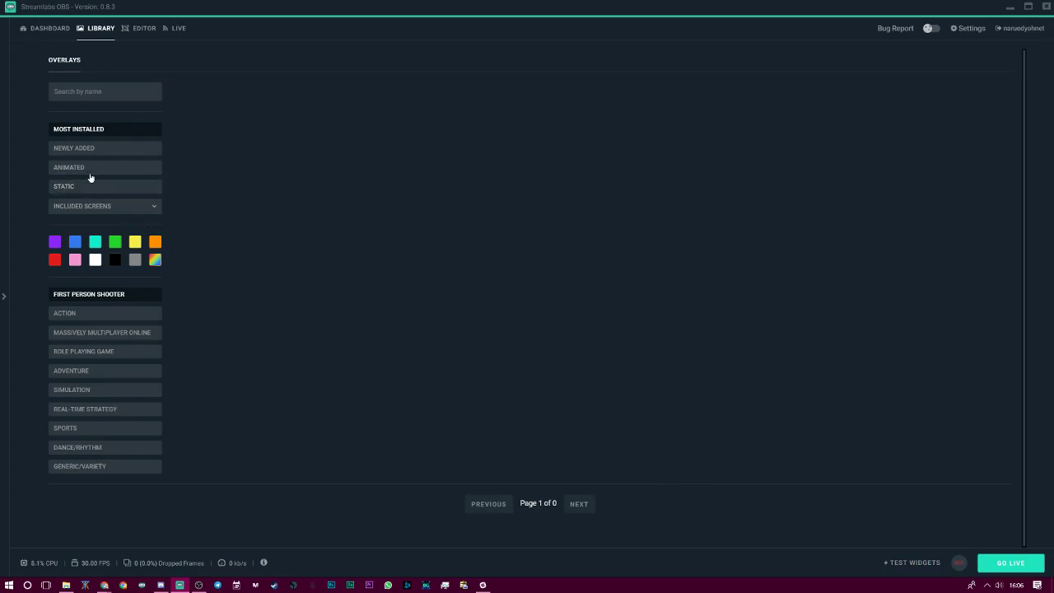
pyautogui.click(90, 174)
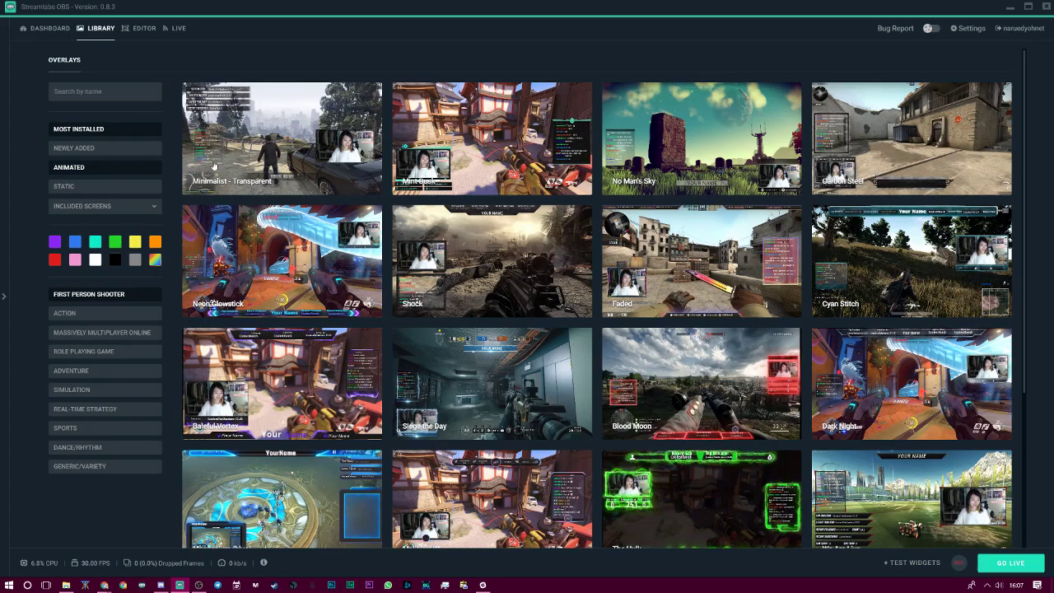
# Step: Remove the First Person Shooter filter, browse the animated overlays, and switch the list to static ones
pyautogui.click(89, 296)
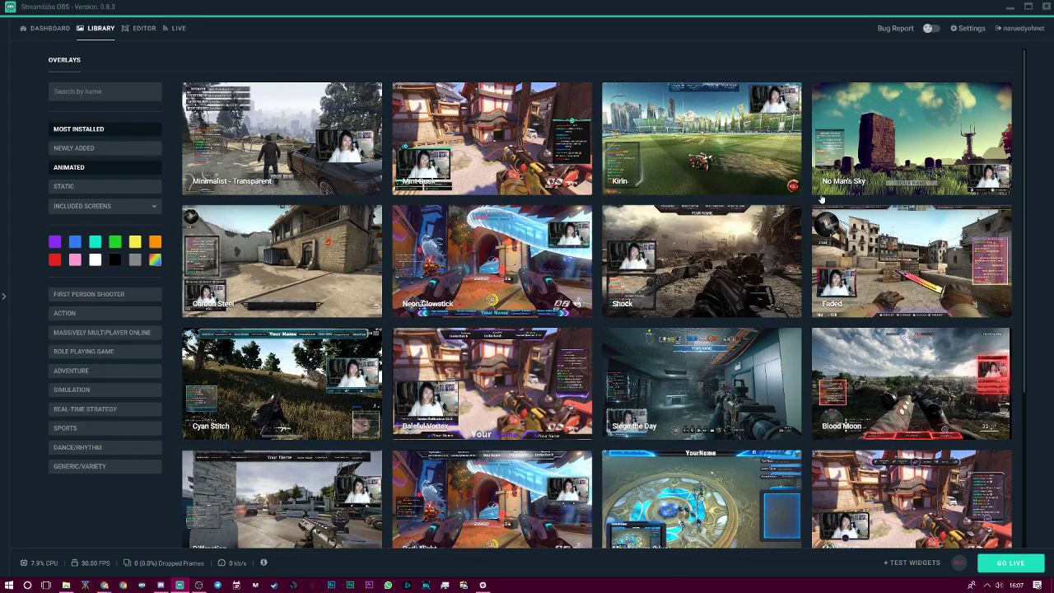
pyautogui.scroll(-2, 698, 327)
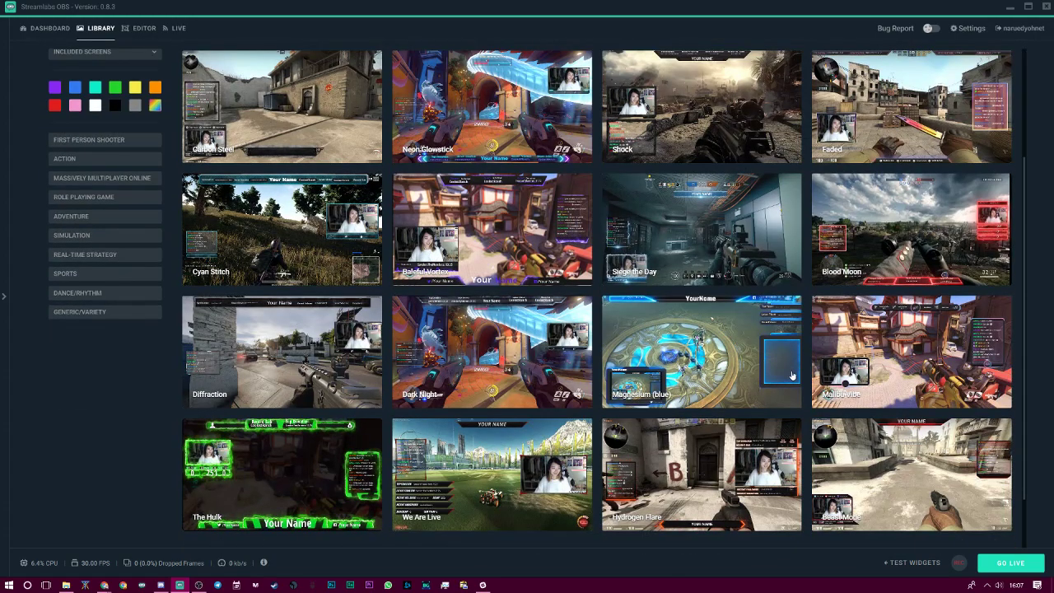
pyautogui.scroll(2, 189, 246)
pyautogui.click(123, 191)
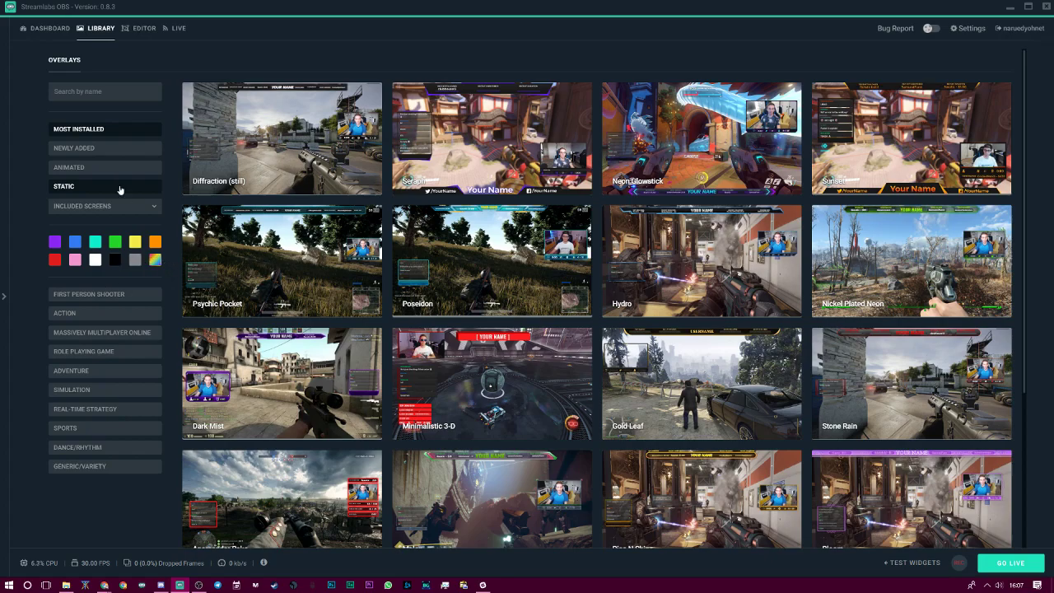
# Step: Filter the overlays by the multicolour swatch and install the Double Rainbow overlay
pyautogui.click(159, 260)
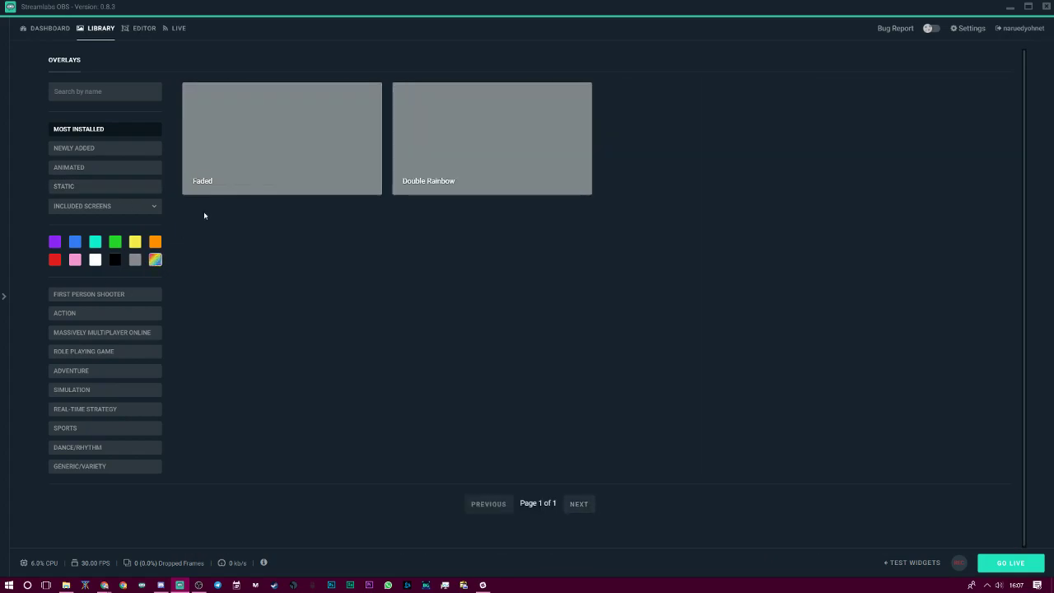
pyautogui.click(437, 175)
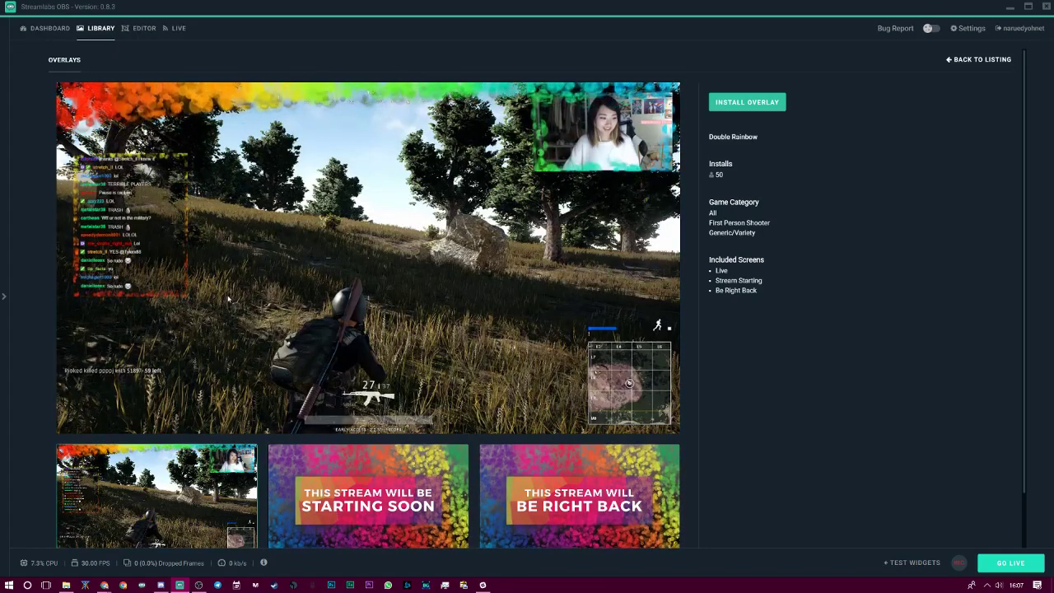
pyautogui.click(758, 110)
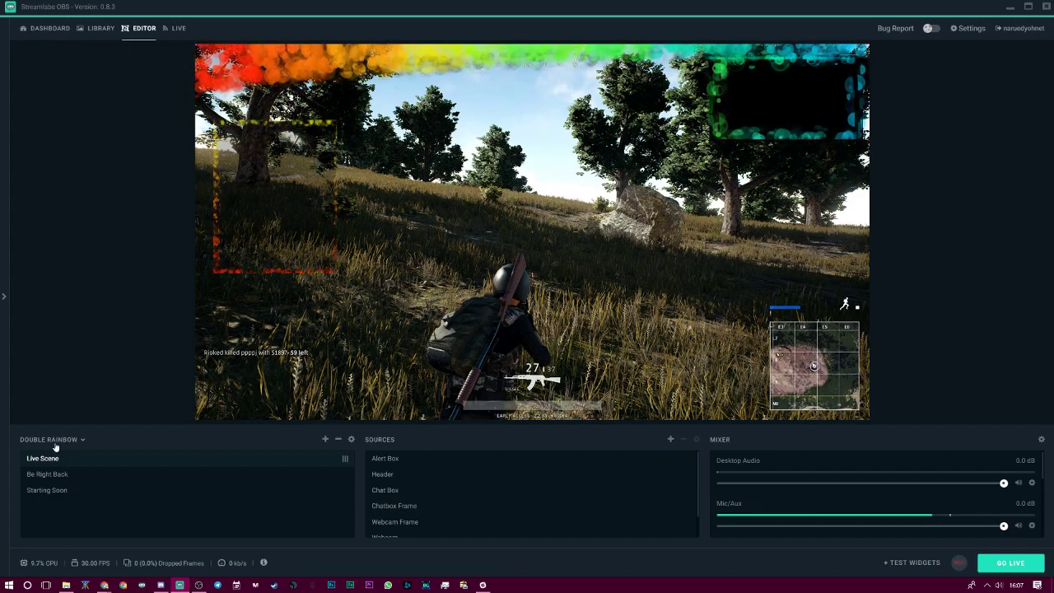
# Step: Check the list of scene collections for the Double Rainbow entry, and close it without switching
pyautogui.click(57, 441)
pyautogui.scroll(-1, 56, 509)
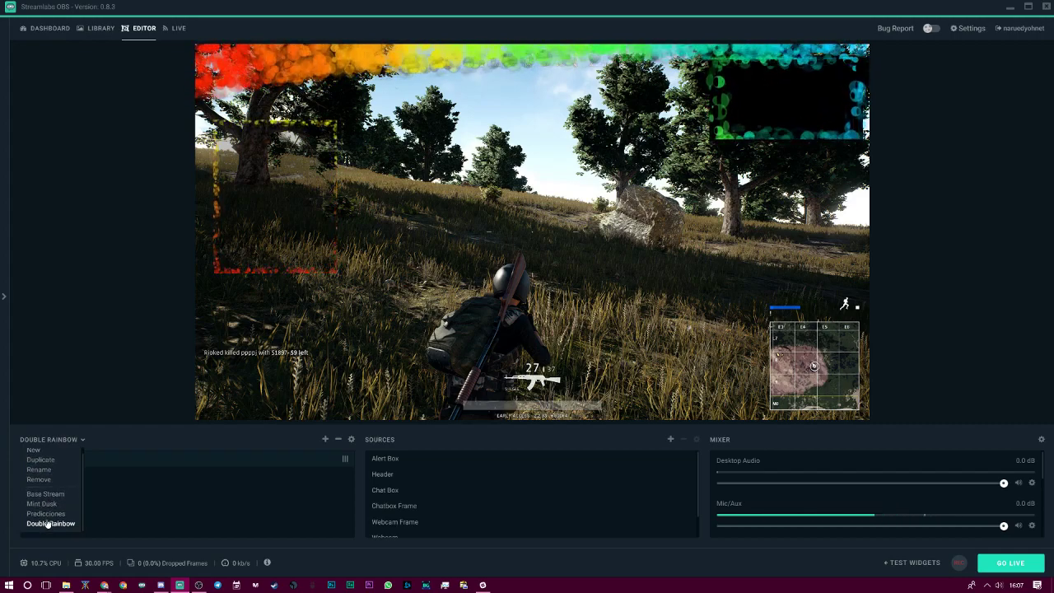
pyautogui.click(131, 430)
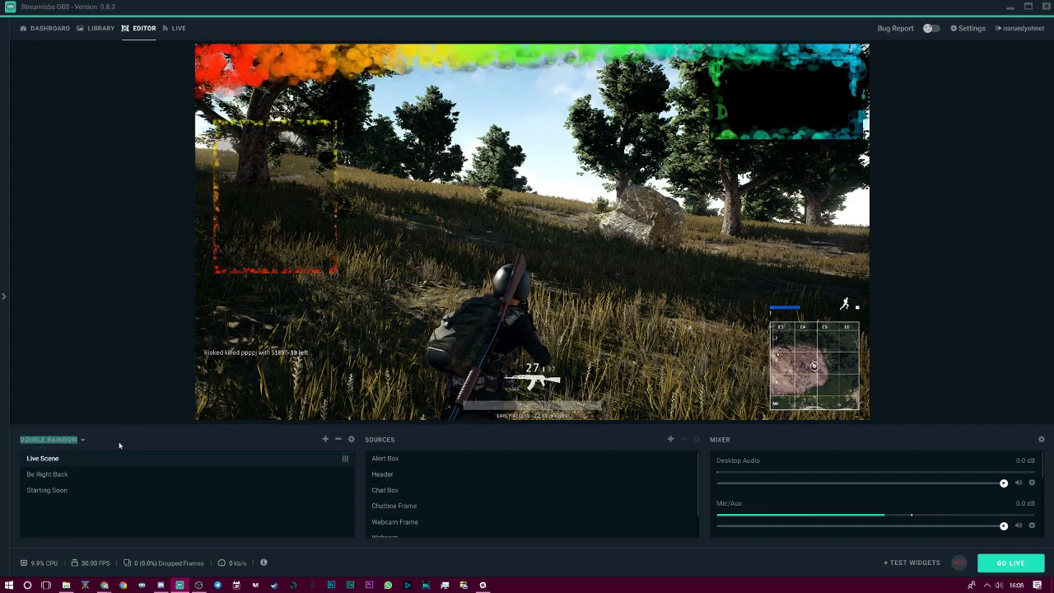
# Step: Preview the Be Right Back and Starting Soon scenes of the Double Rainbow collection, and return to Live Scene
pyautogui.click(73, 475)
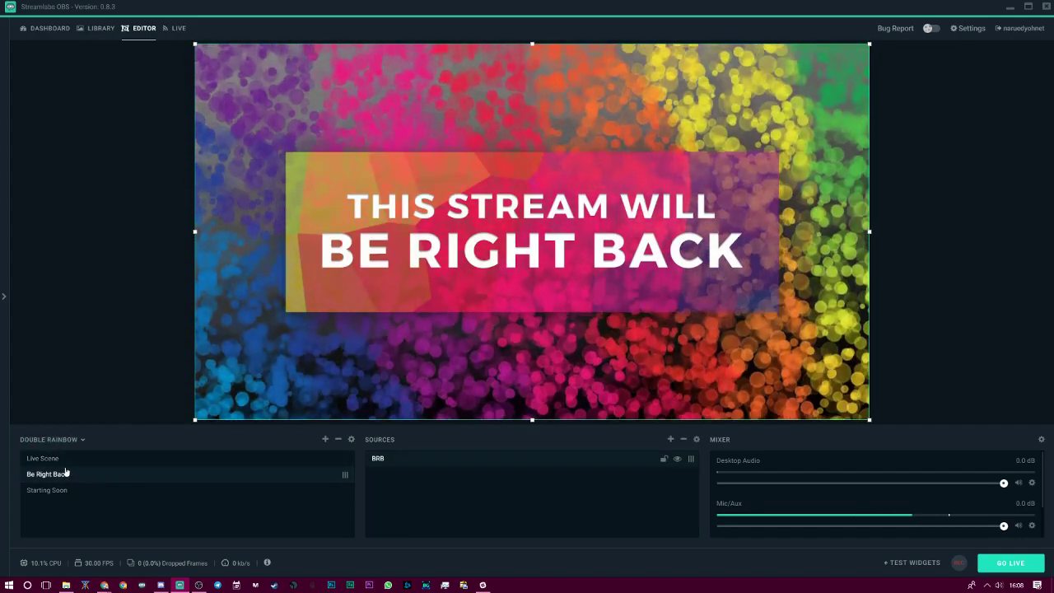
pyautogui.click(70, 490)
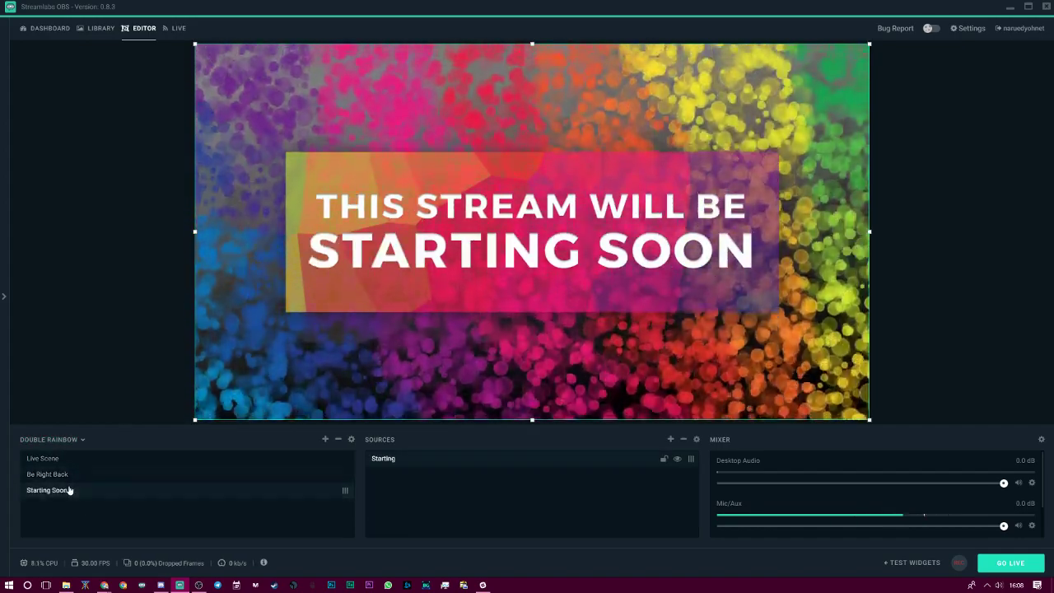
pyautogui.click(63, 475)
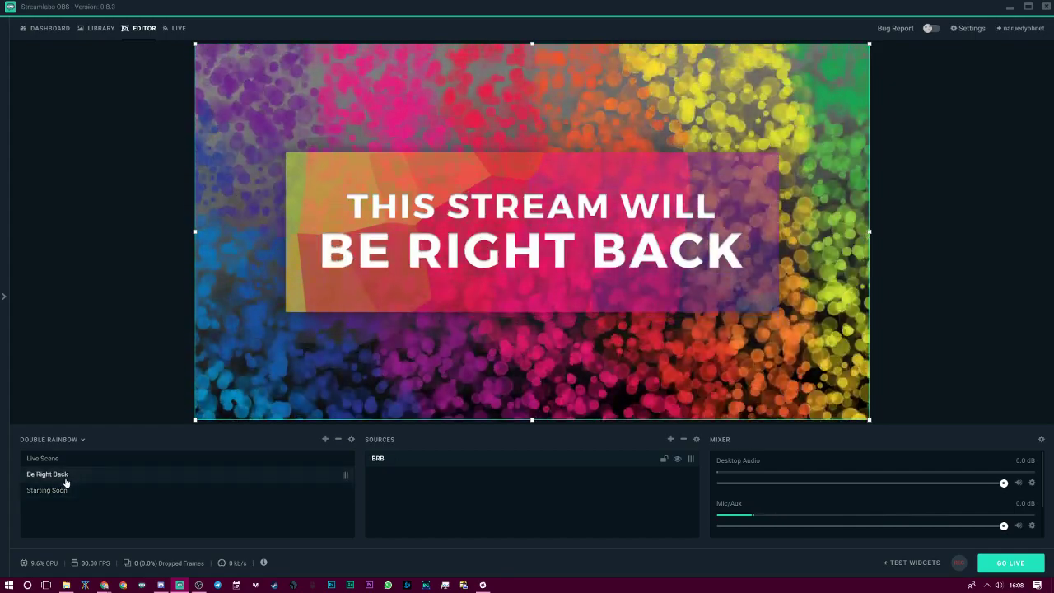
pyautogui.click(64, 491)
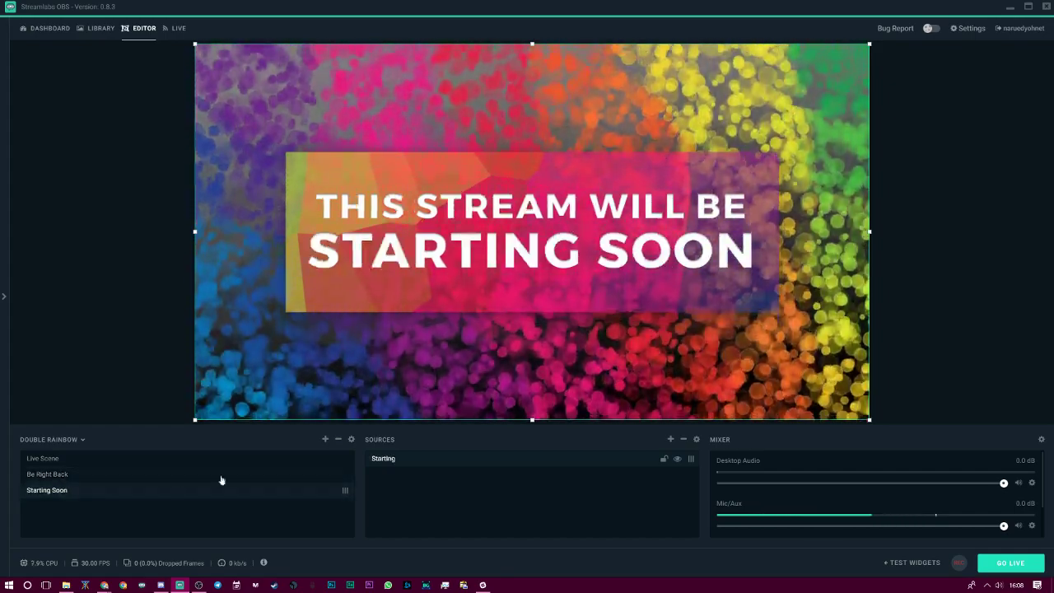
pyautogui.click(102, 474)
pyautogui.click(72, 458)
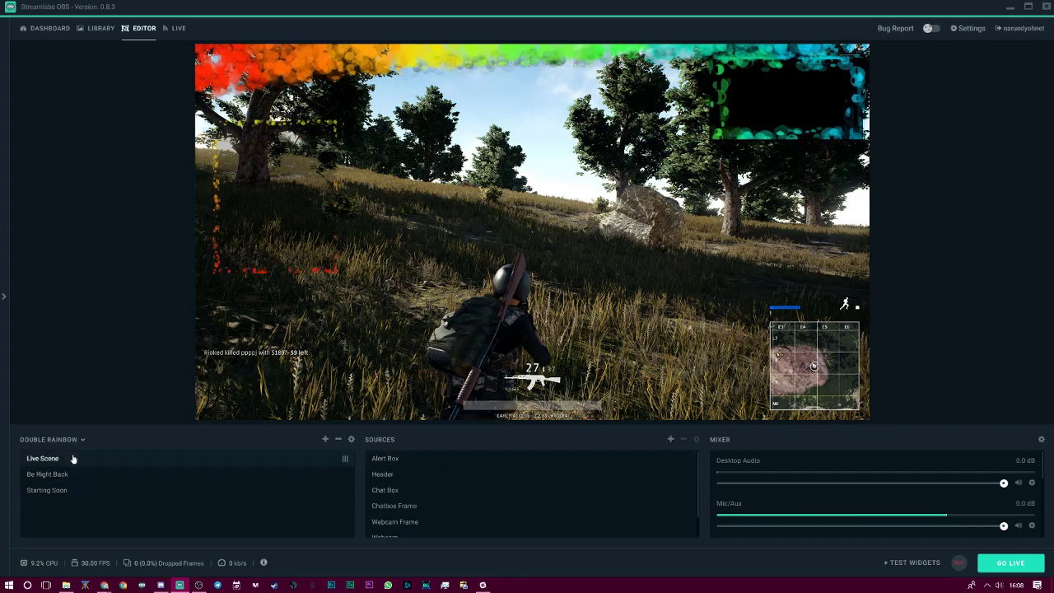
# Step: Examine the Live Scene's Webcam, Webcam Frame, Chat Box, Header and Alert Box sources by selecting each one
pyautogui.scroll(-1, 449, 466)
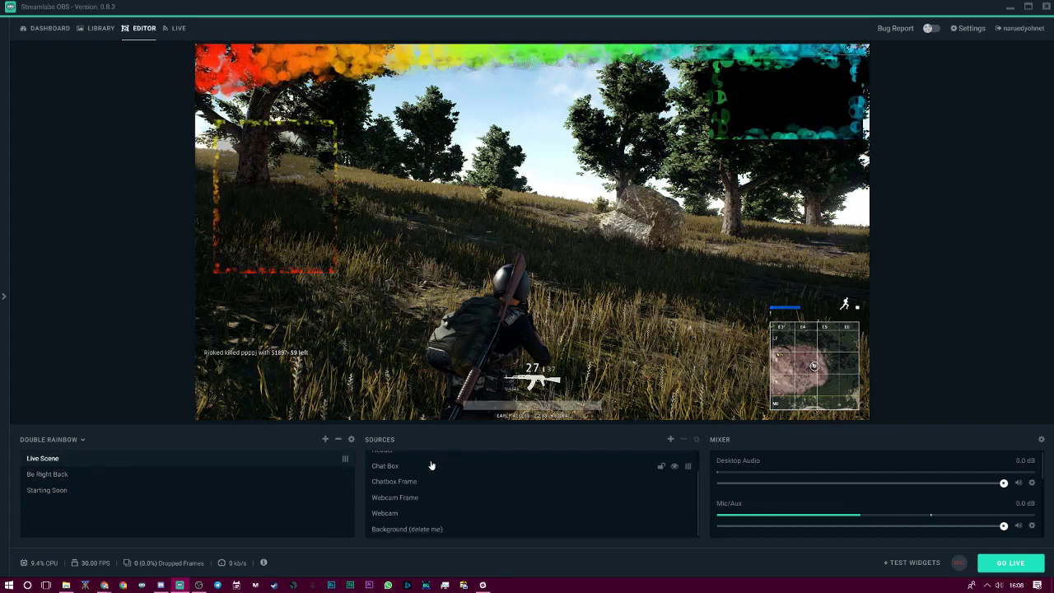
pyautogui.click(388, 518)
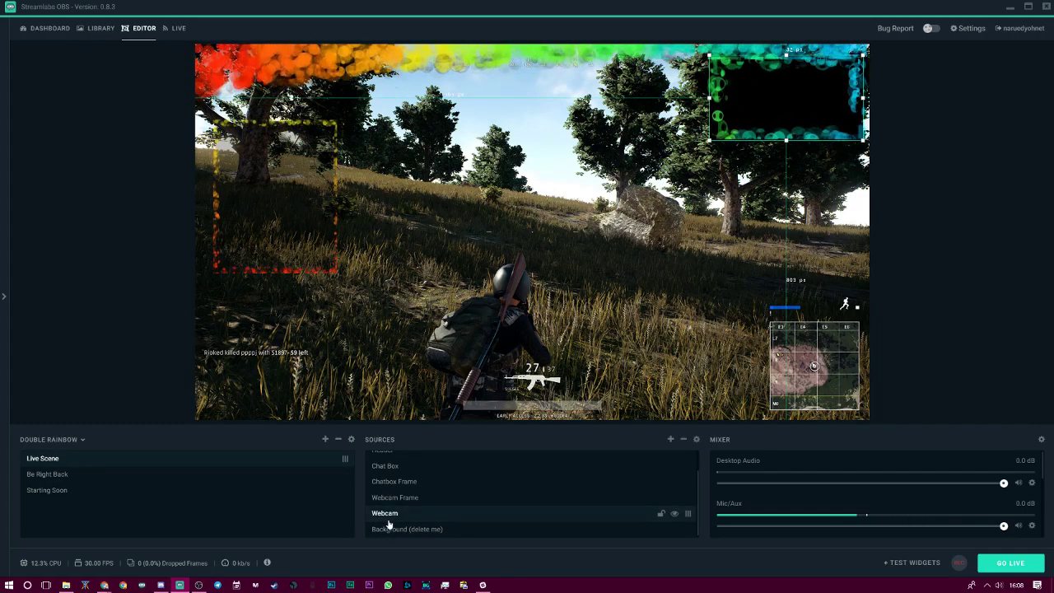
pyautogui.click(402, 499)
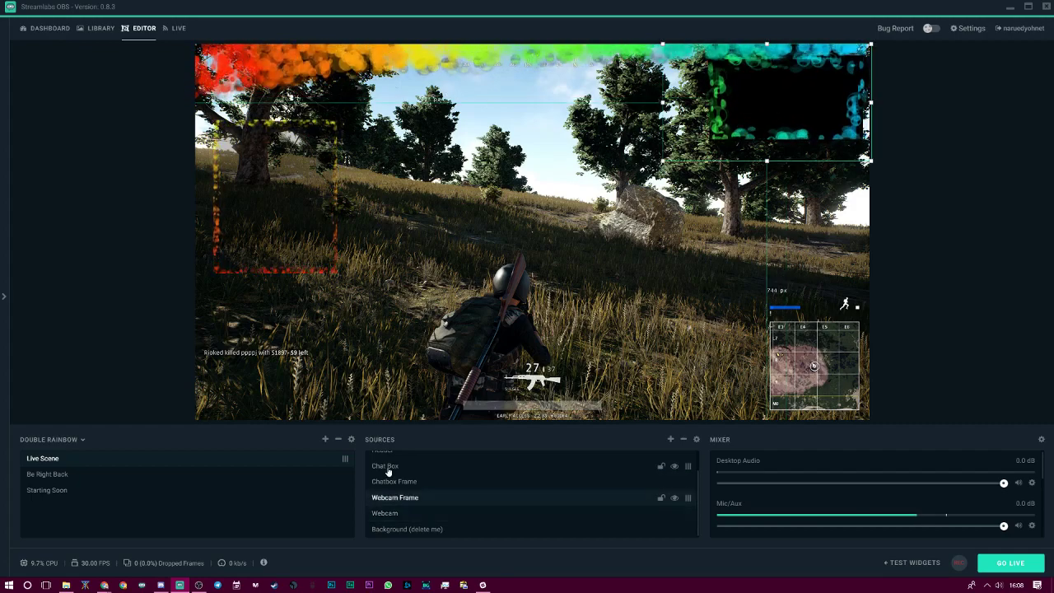
pyautogui.click(387, 467)
pyautogui.scroll(1, 399, 482)
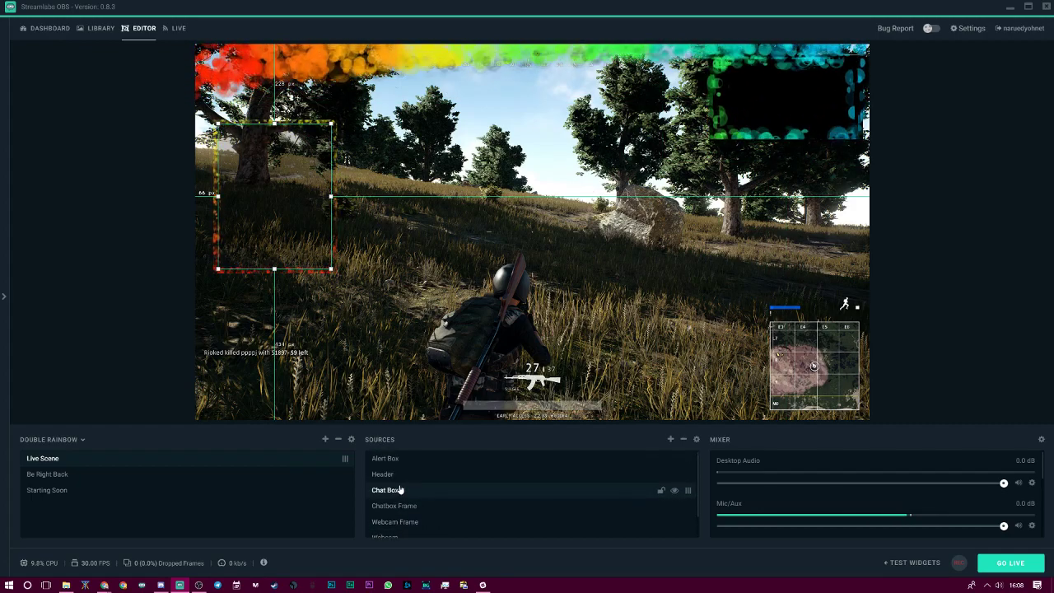
pyautogui.click(384, 474)
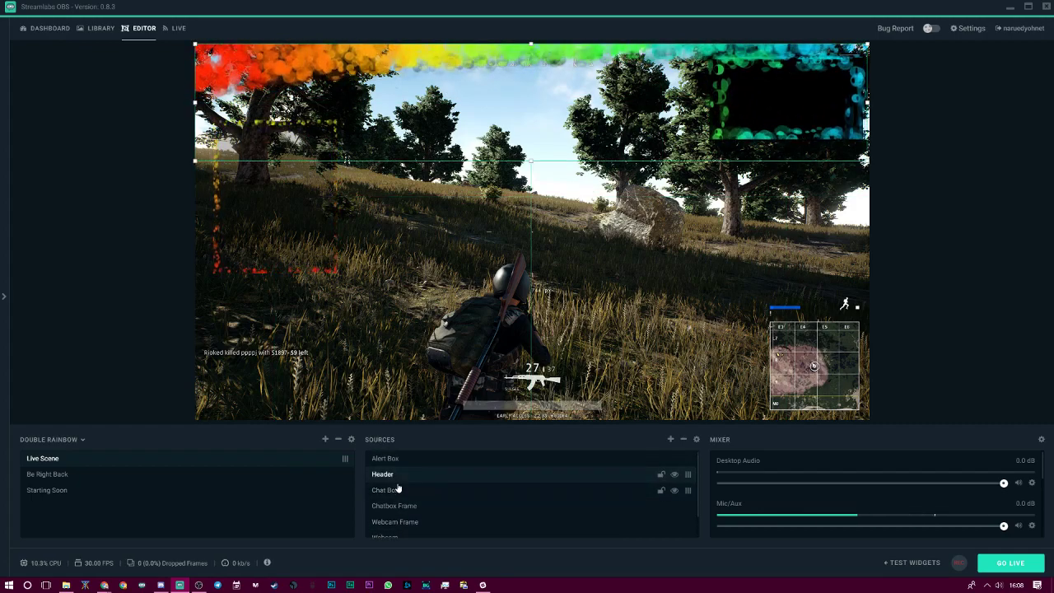
pyautogui.click(389, 460)
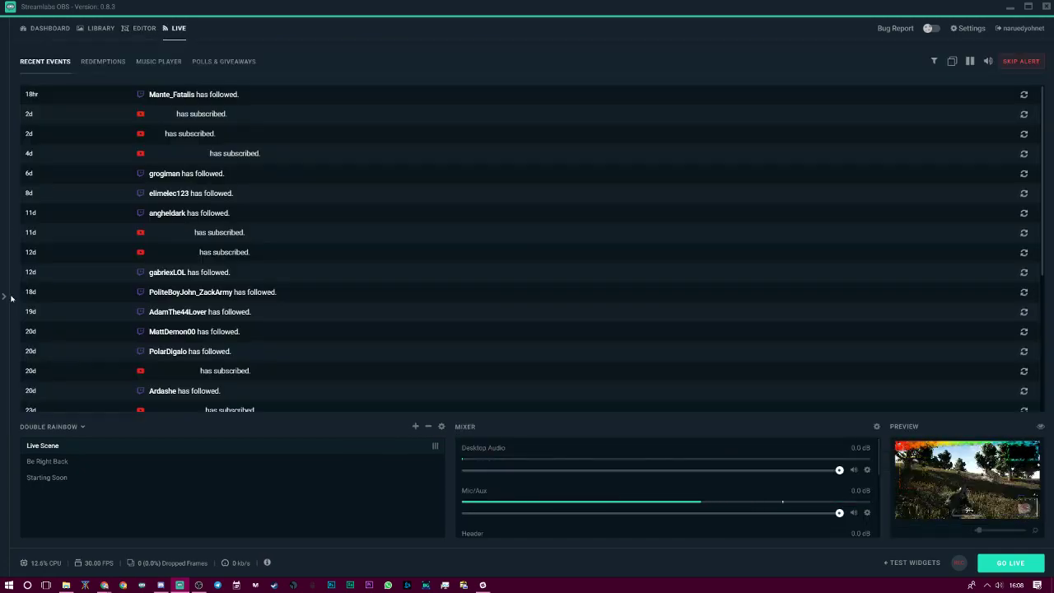
# Step: Expand the chat pane beside the Live view's recent events, collapse it, and expand it again
pyautogui.click(4, 298)
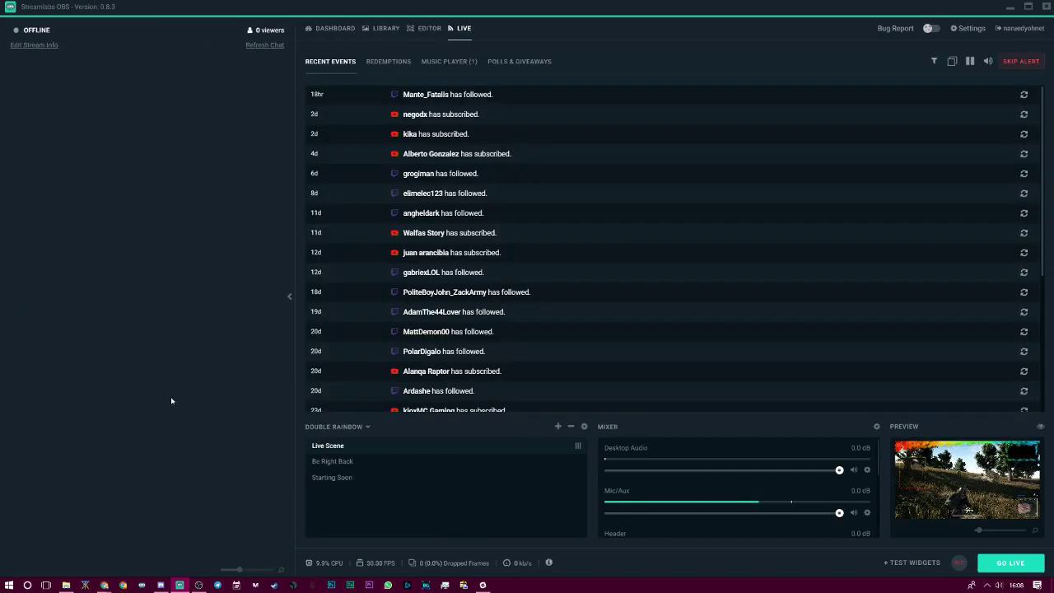
pyautogui.click(288, 300)
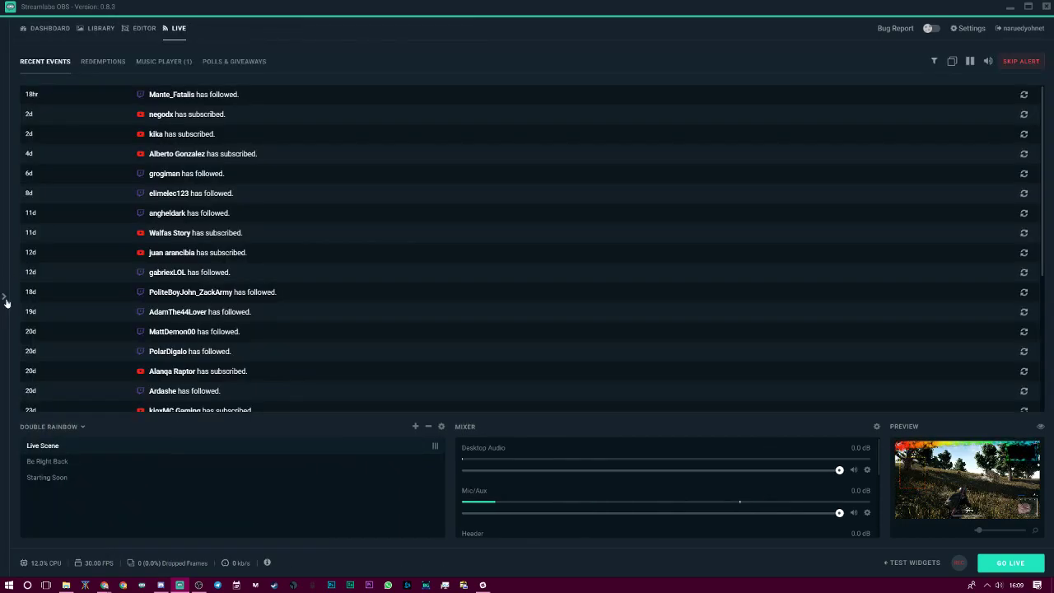
pyautogui.click(4, 298)
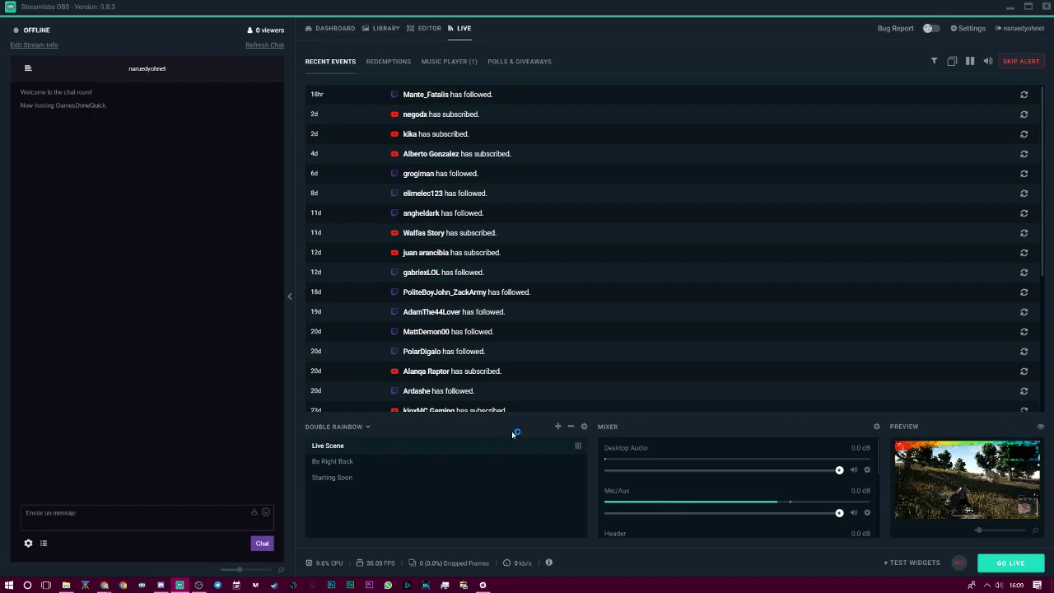
# Step: Return to the scene editor and delete the "Background (delete me)" source from the Double Rainbow Live Scene
pyautogui.click(424, 29)
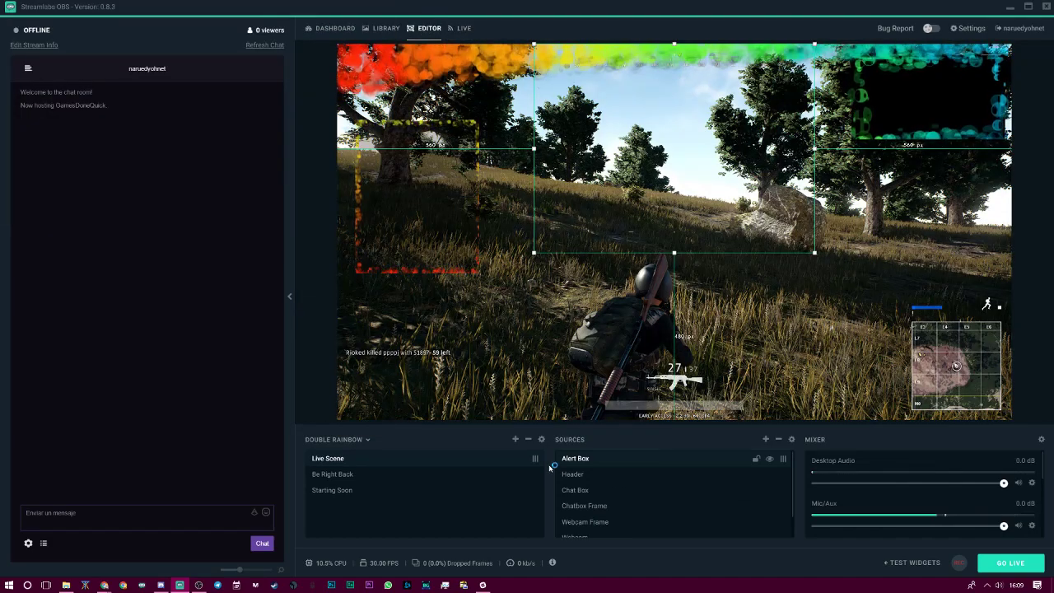
pyautogui.scroll(-2, 607, 508)
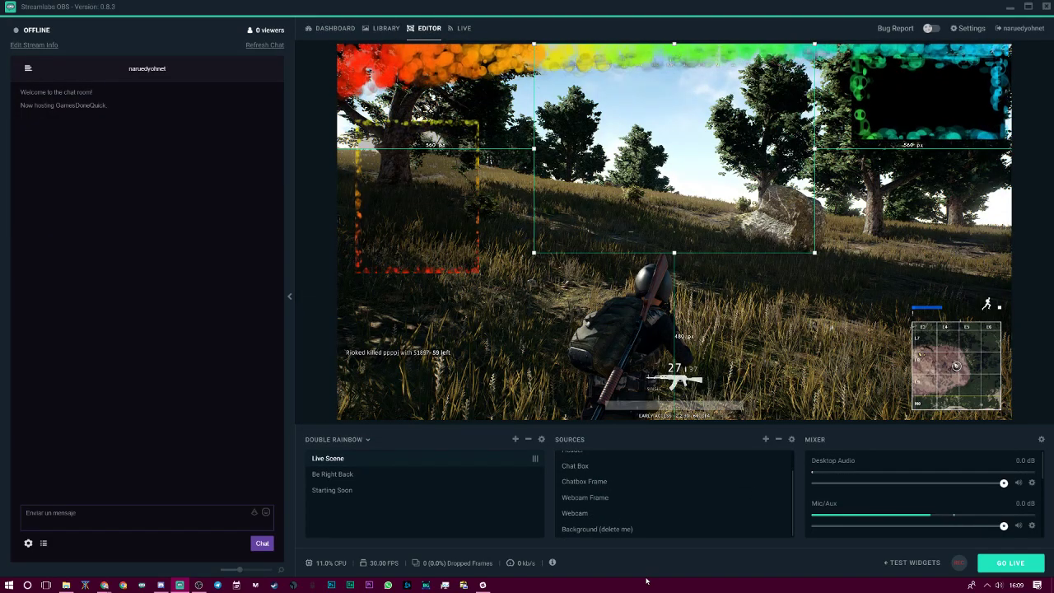
pyautogui.click(604, 531)
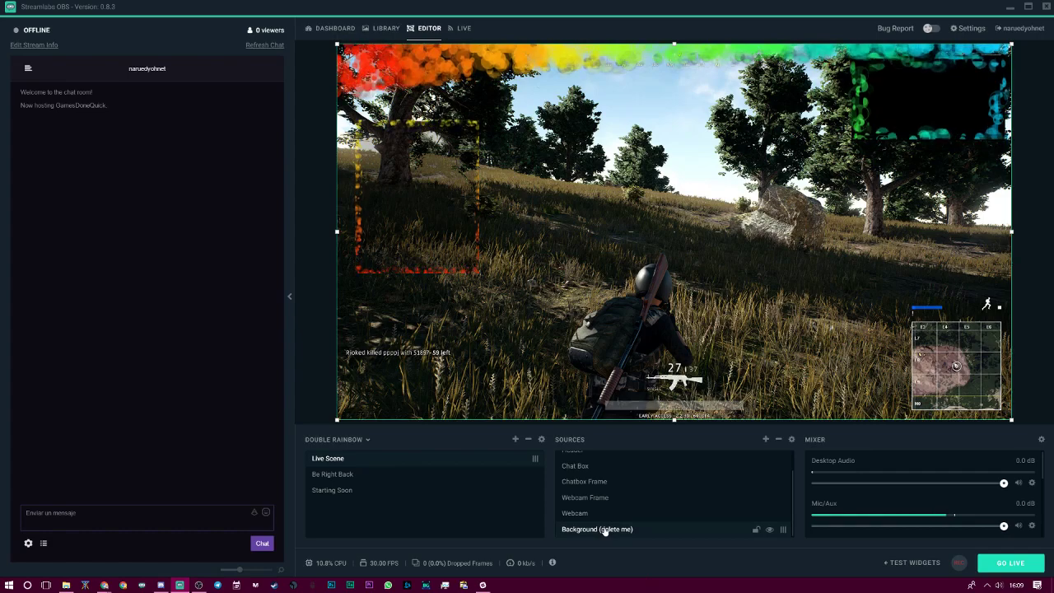
pyautogui.press('Delete')
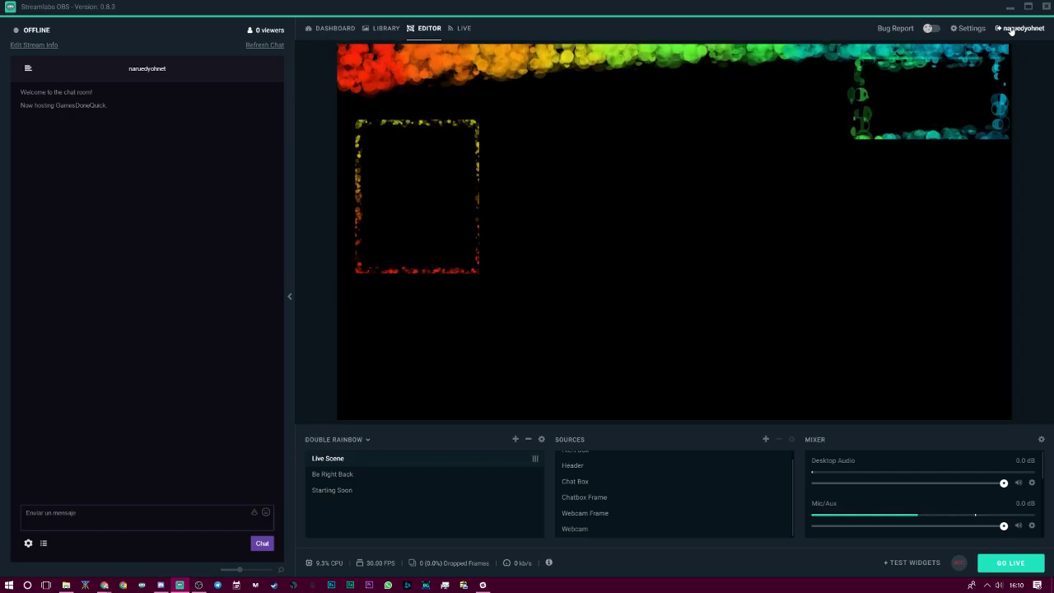
# Step: Switch from the Double Rainbow scene collection to Predicciones
pyautogui.click(346, 439)
pyautogui.click(333, 521)
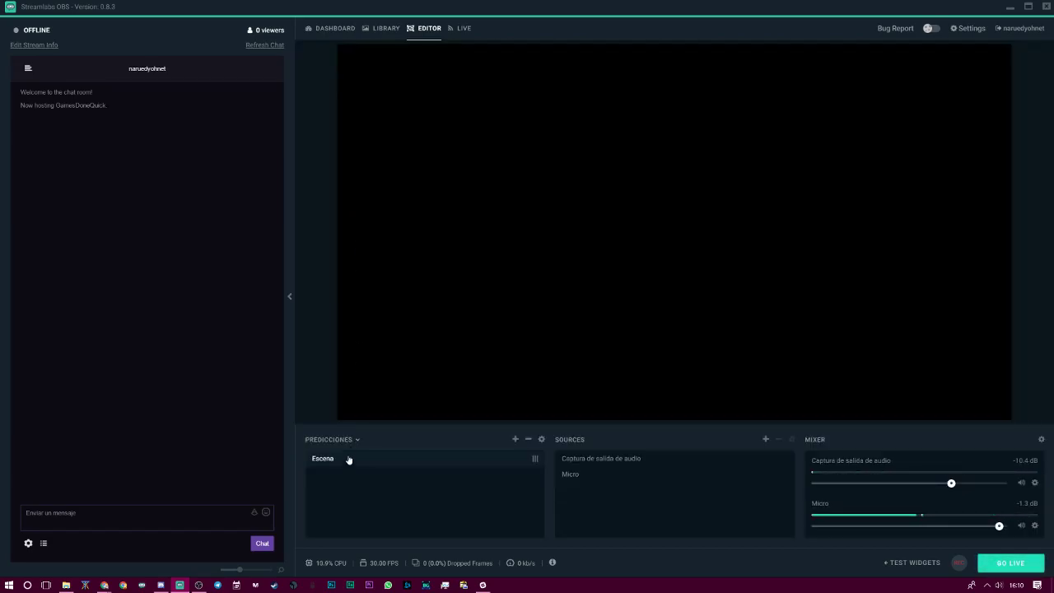
# Step: Switch to the Mint Dusk scene collection and trigger a test follow alert on its Live Scene
pyautogui.click(341, 440)
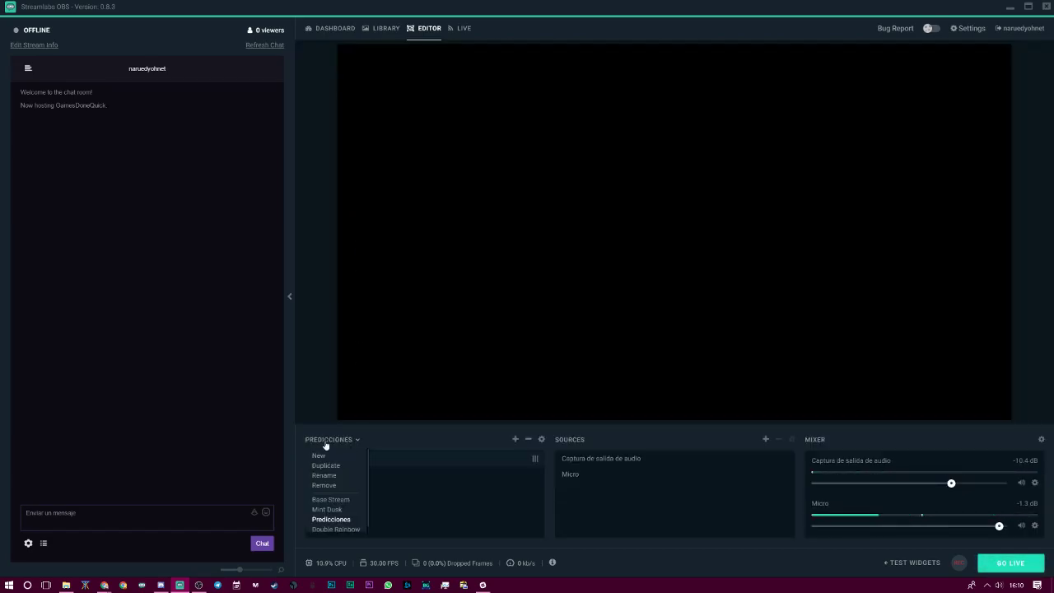
pyautogui.click(352, 509)
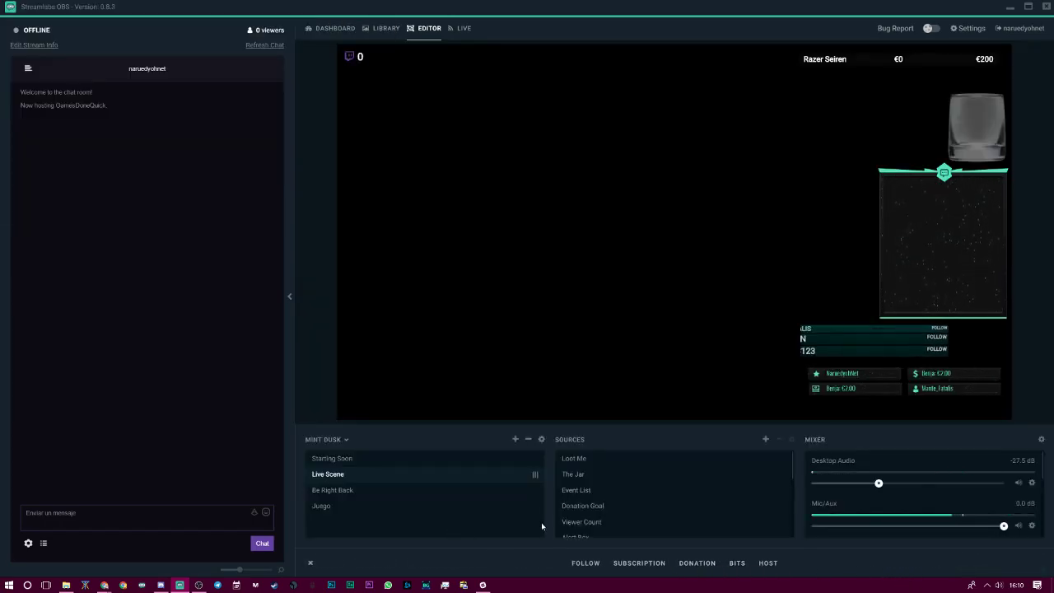
pyautogui.click(597, 568)
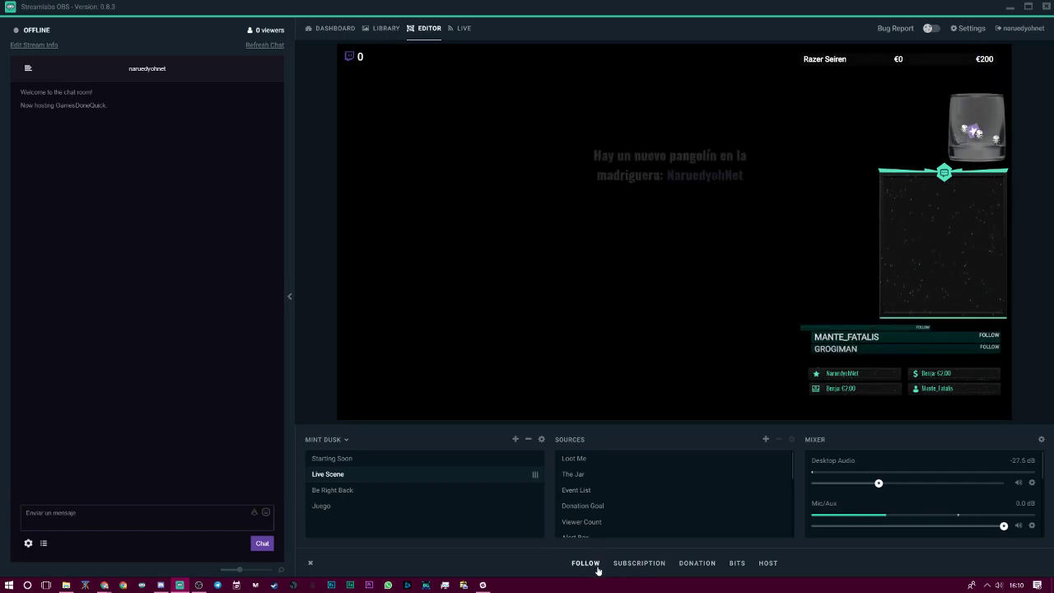